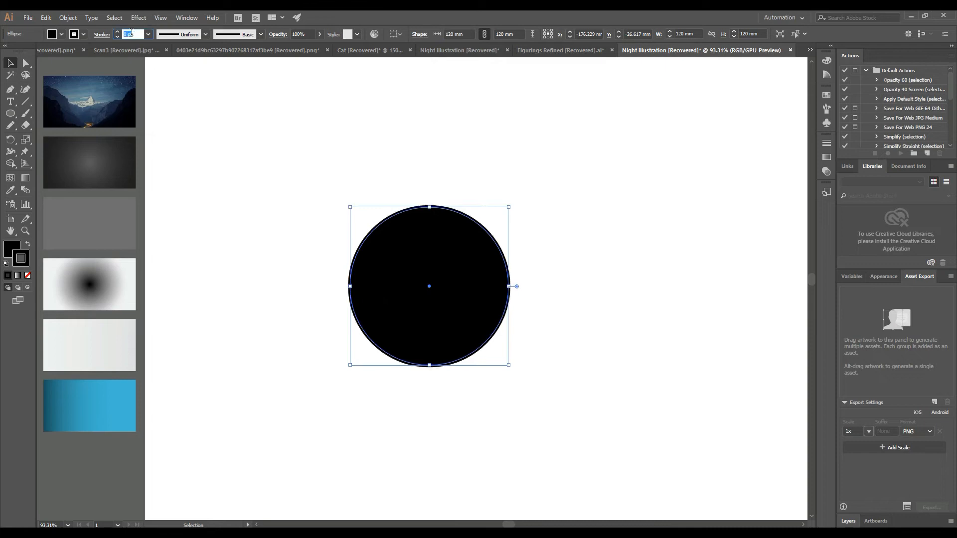
- Remove the circle's fill and set its black stroke weight to 30 pt
left_click(13, 249)
left_click(28, 275)
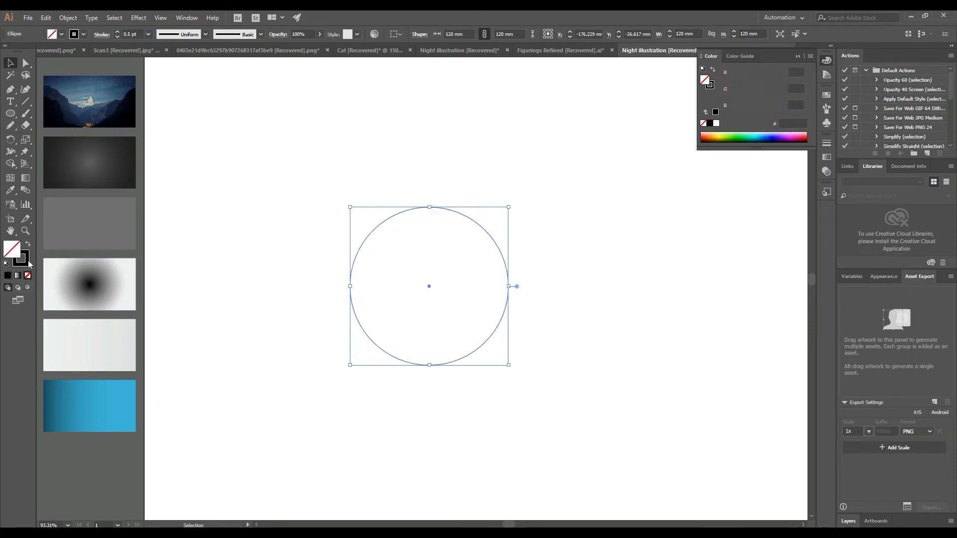
scroll(138, 33, "up", 13)
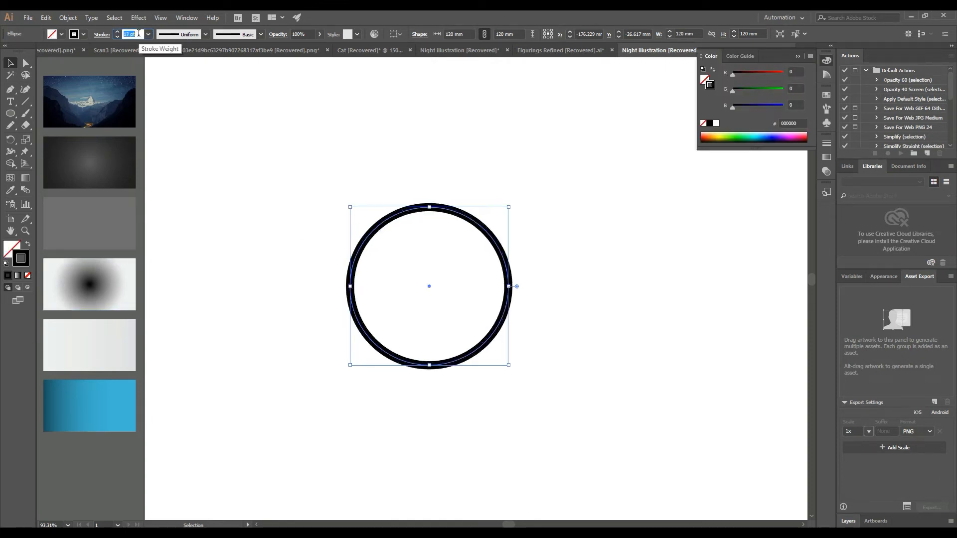
left_click(269, 185)
left_click(406, 215)
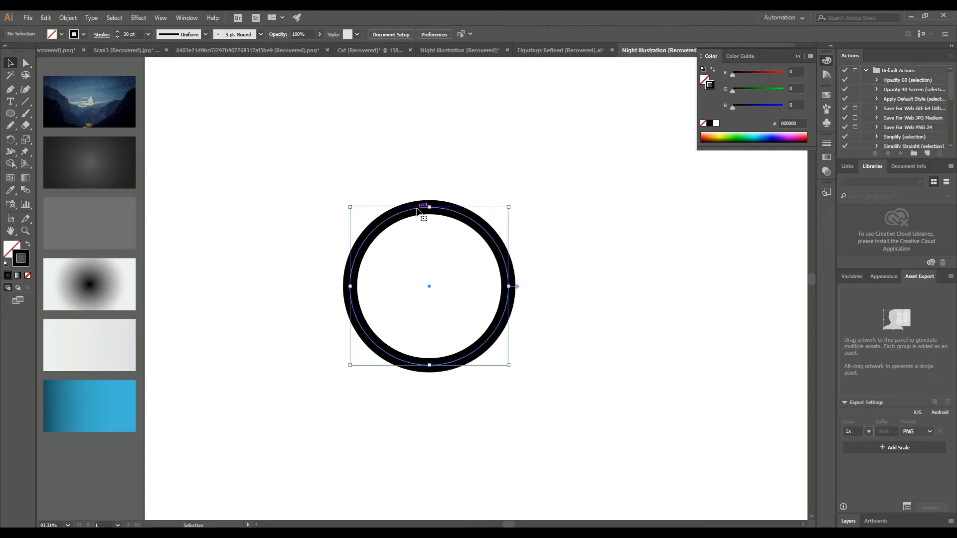
- Try adding a 60 mm by 60 mm circle over the large ring, and undo it
key("l")
left_click(436, 301)
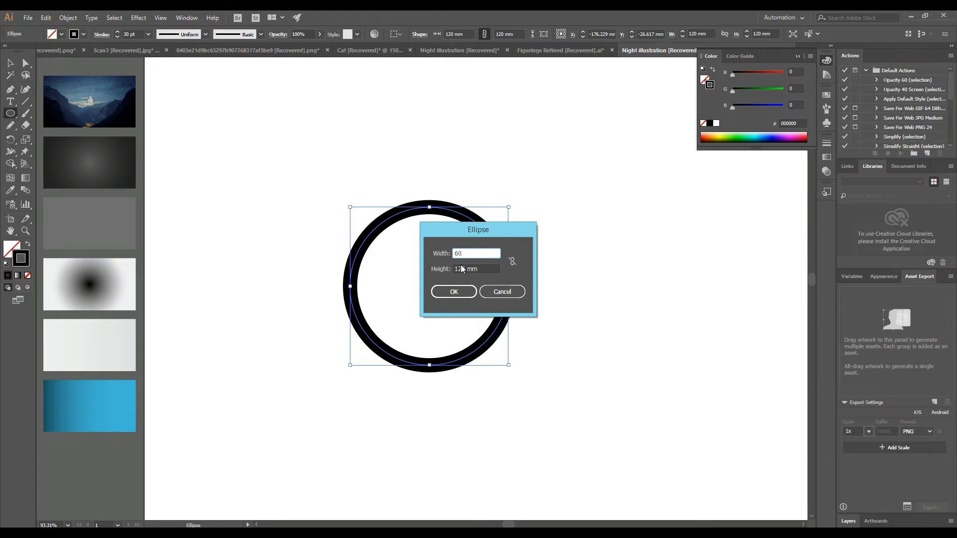
double_click(461, 269)
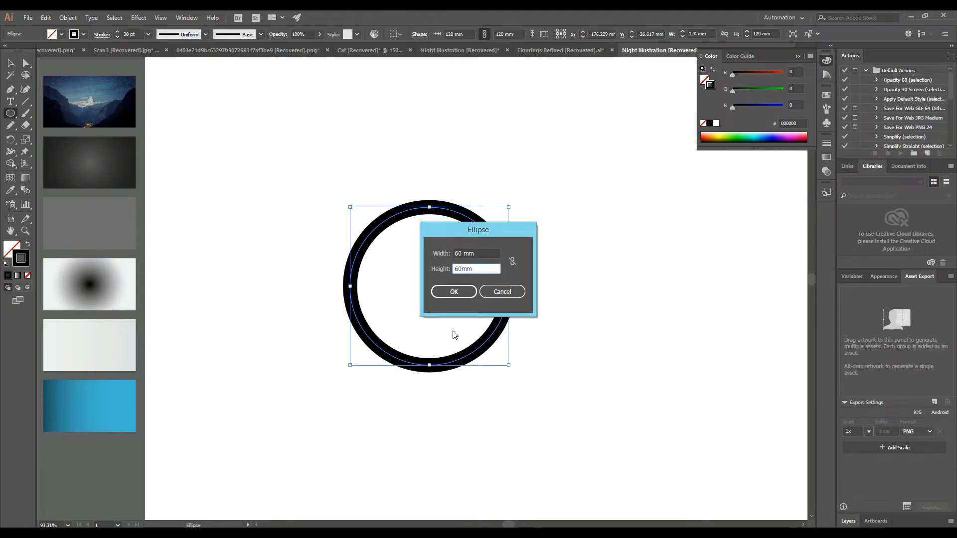
left_click(449, 294)
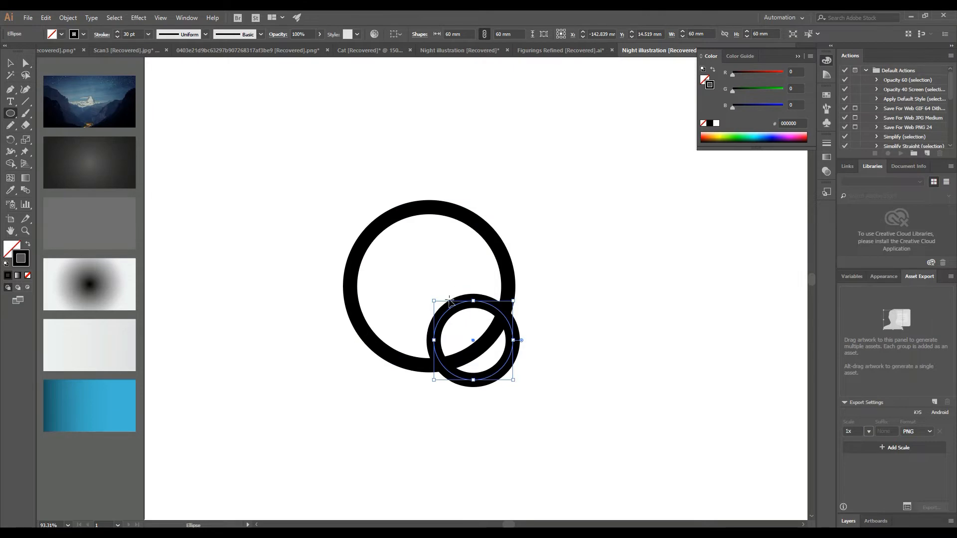
key("ctrl+z")
- Create a second circle 80 mm wide and 80 mm high over the large ring
left_click(450, 282)
type("80")
double_click(463, 269)
type("80")
left_click(462, 292)
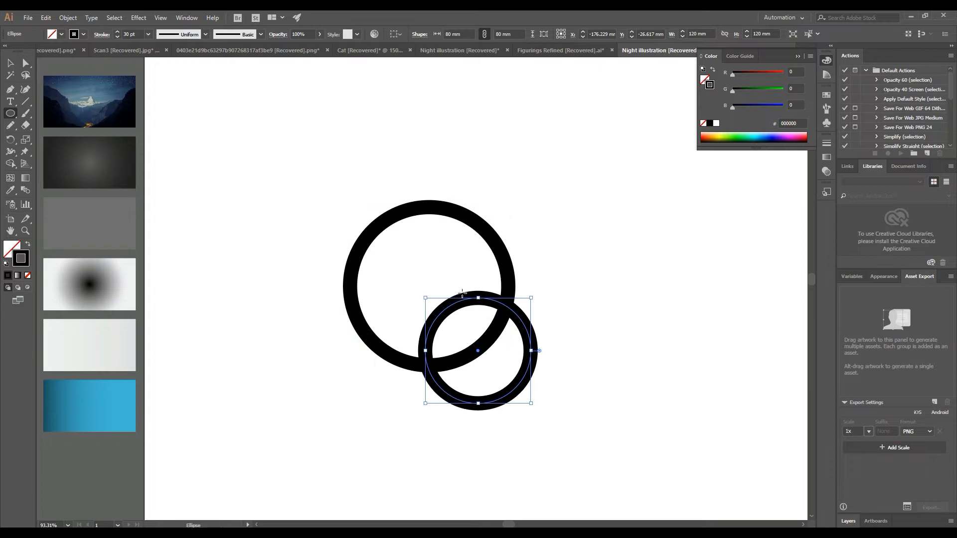
- Select both rings and align their centres horizontally and vertically
left_click(9, 66)
key("ctrl+a")
left_click(429, 34)
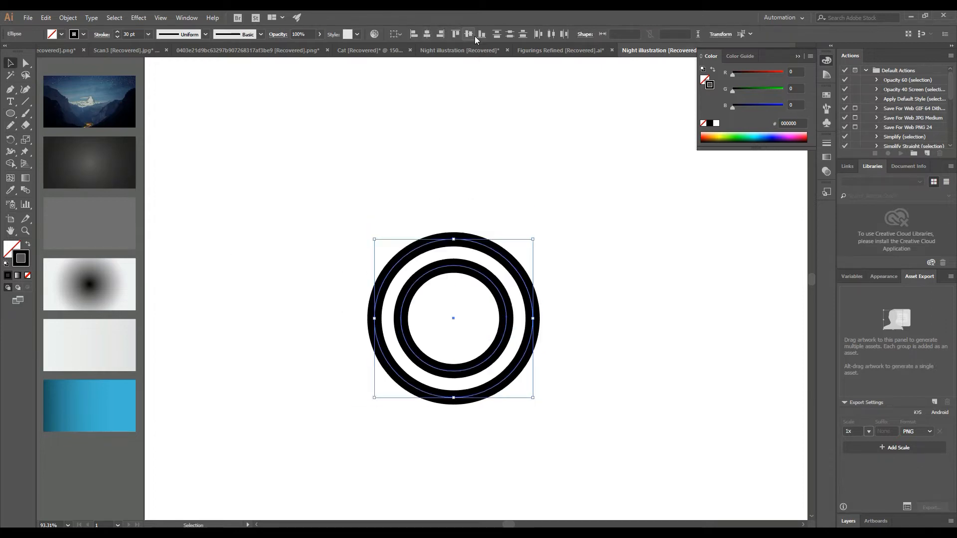
left_click(468, 34)
- Move the two concentric rings together slightly up and to the right, and deselect them
key("z")
left_click_drag(395, 311, 459, 307)
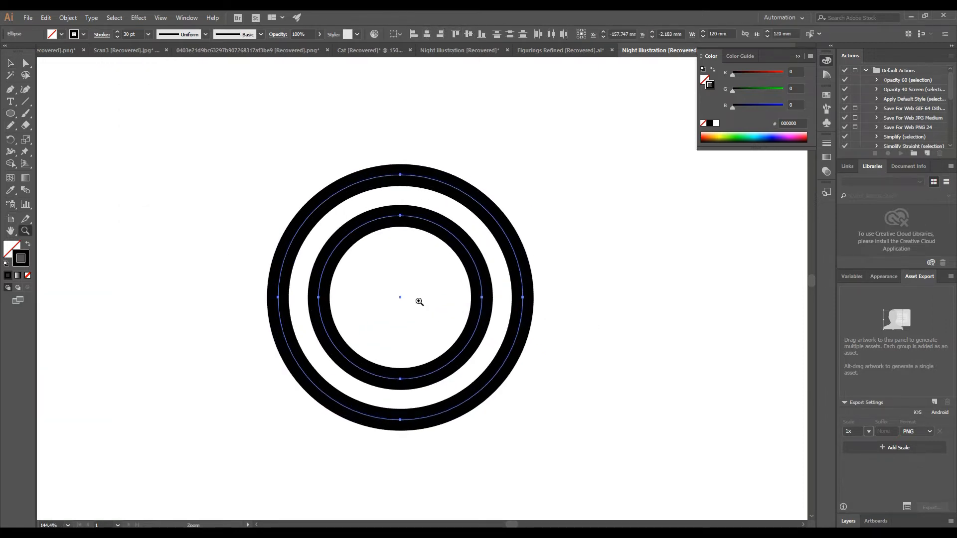
left_click(11, 64)
left_click(442, 186)
left_click_drag(269, 190, 453, 172)
left_click(188, 156)
- Draw a vertical Pen line from the inner ring's left anchor straight down past the outer ring to form a P stem
left_click(11, 89)
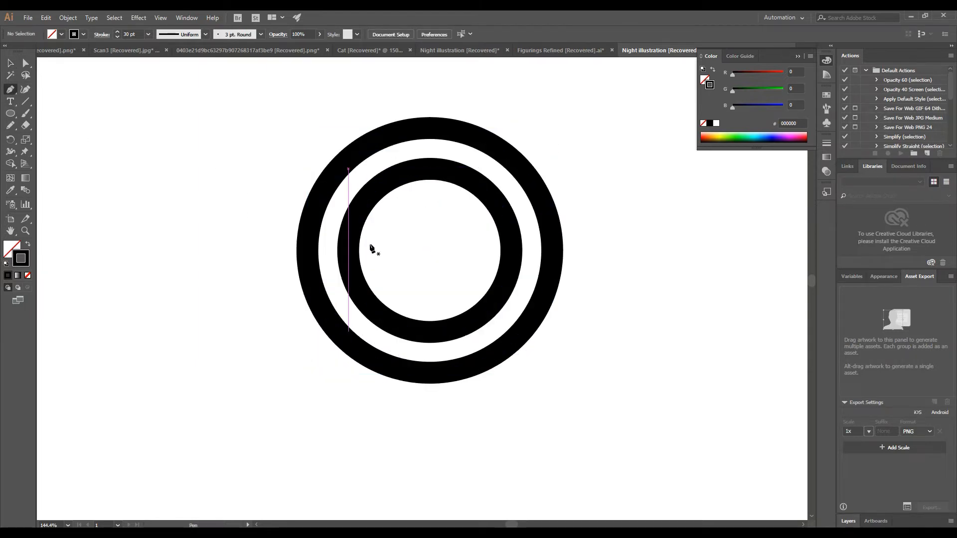
scroll(348, 244, "down", 1)
left_click(348, 227)
left_click(348, 447, "shift")
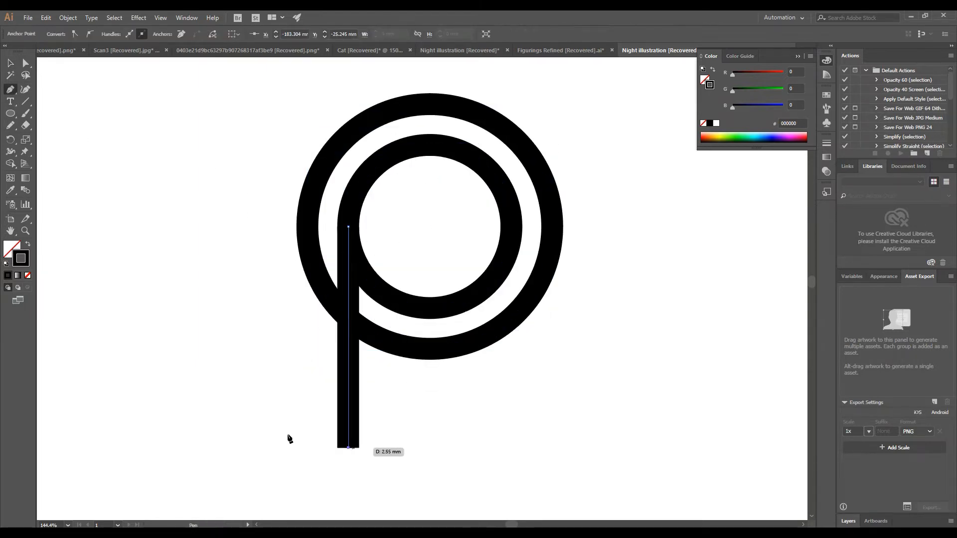
- Select both rings and the stem and expand their strokes into filled shapes
left_click(11, 63)
left_click_drag(233, 175, 538, 401)
left_click(68, 17)
left_click(80, 125)
left_click(451, 330)
- Use Shape Builder to merge the inner ring whole and join the stem segments crossing the outer ring, and deselect
left_click(10, 164)
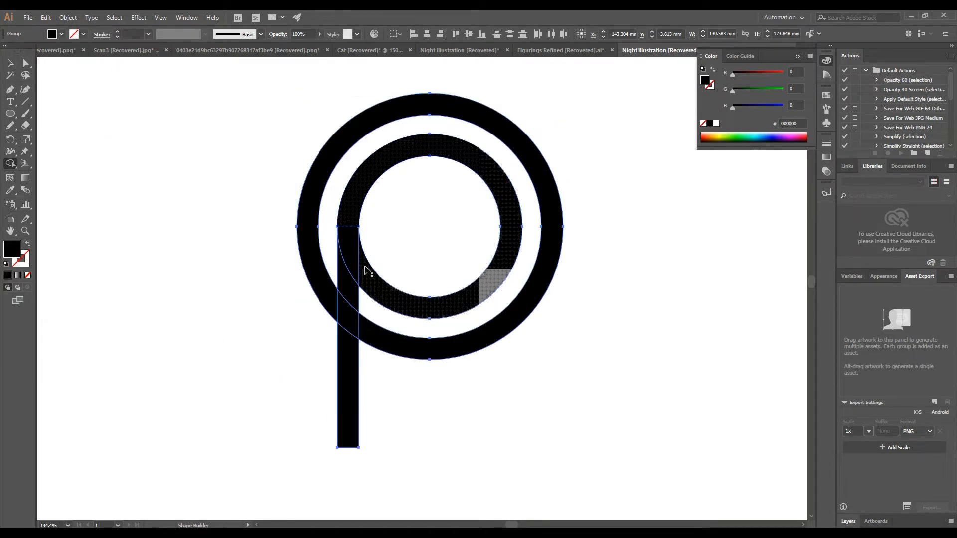
left_click(10, 64)
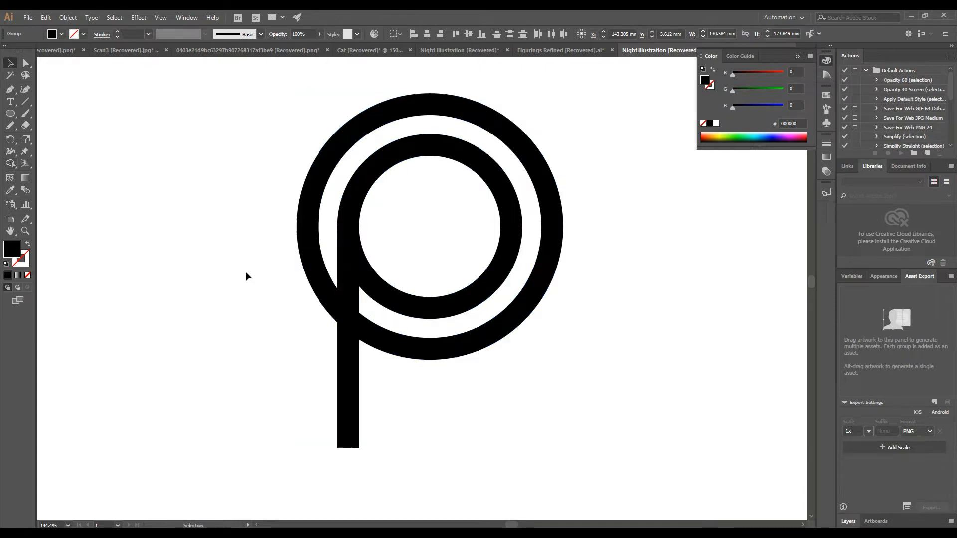
left_click(145, 151)
- Select all pieces of the P shape and give them a black 16 pt stroke
scroll(411, 333, "up", 1)
left_click(377, 304)
left_click(351, 307, "shift")
left_click(384, 363, "shift")
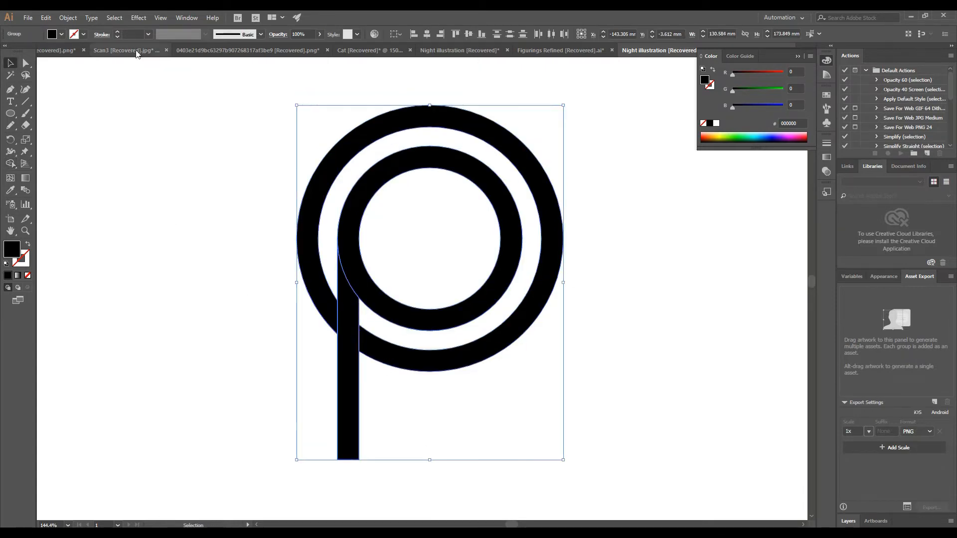
type("13")
key("Return")
key("Up")
key("Up")
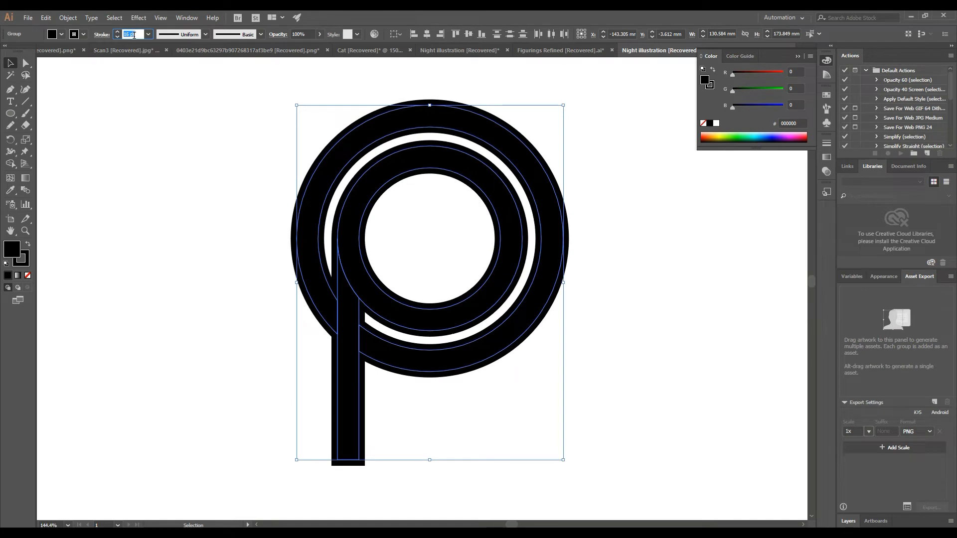
- Expand the thickened P artwork so its strokes become separate shapes
left_click(67, 18)
left_click(85, 125)
left_click(454, 328)
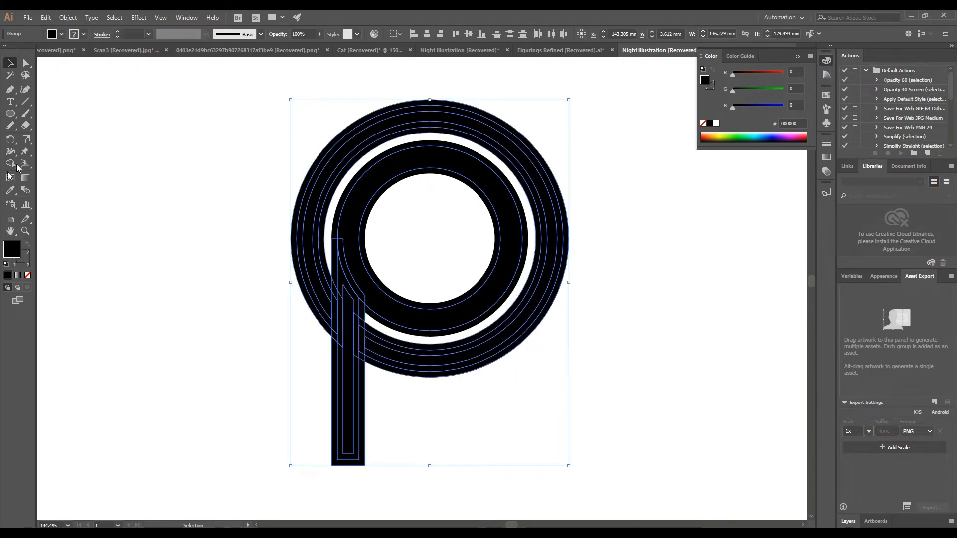
- Merge the leftover fragments of the stem, inner ring and surrounding outlines with Shape Builder
key("shift+m")
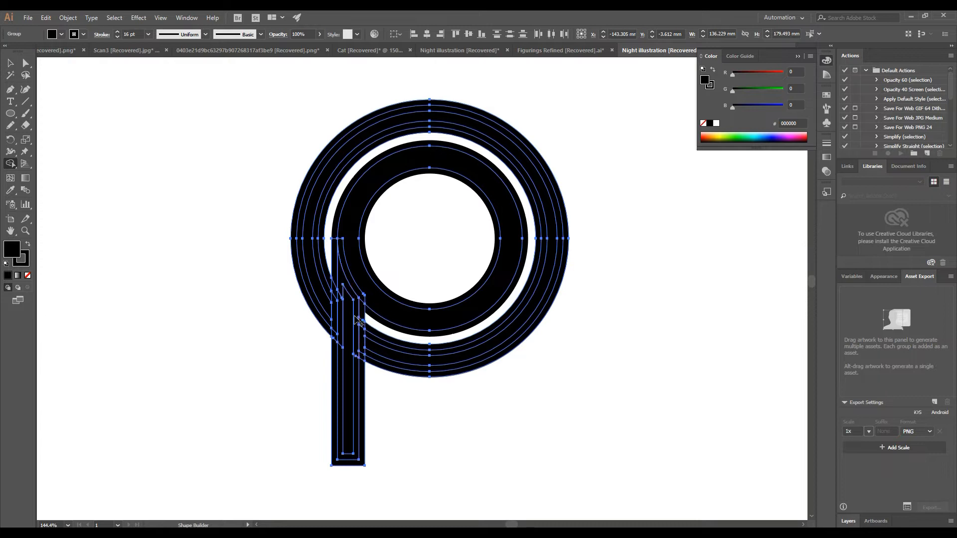
mouse_move(341, 315)
left_mouse_down()
mouse_move(362, 372)
mouse_move(330, 332)
mouse_move(330, 302)
mouse_move(339, 337)
left_mouse_up()
left_click_drag(360, 298, 361, 300)
left_click_drag(348, 241, 348, 263)
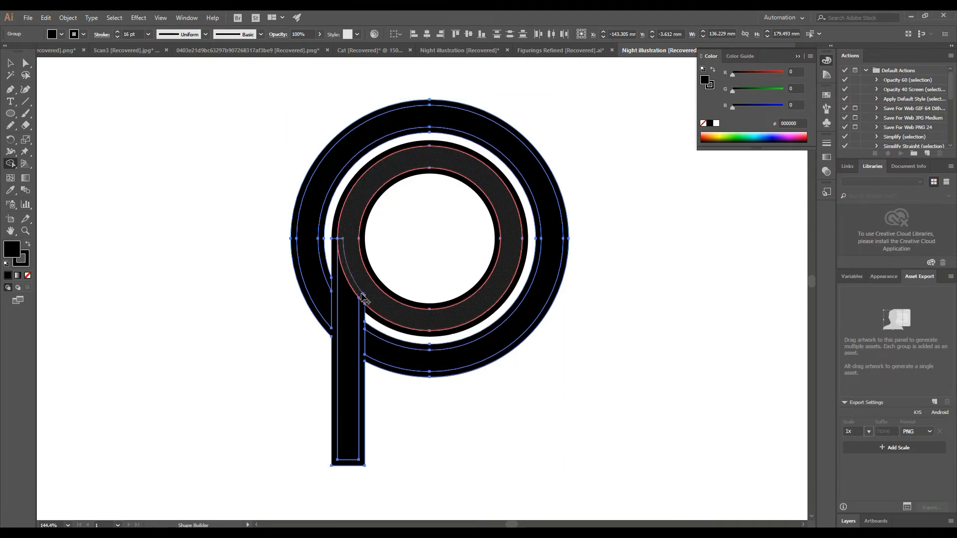
left_click(362, 299)
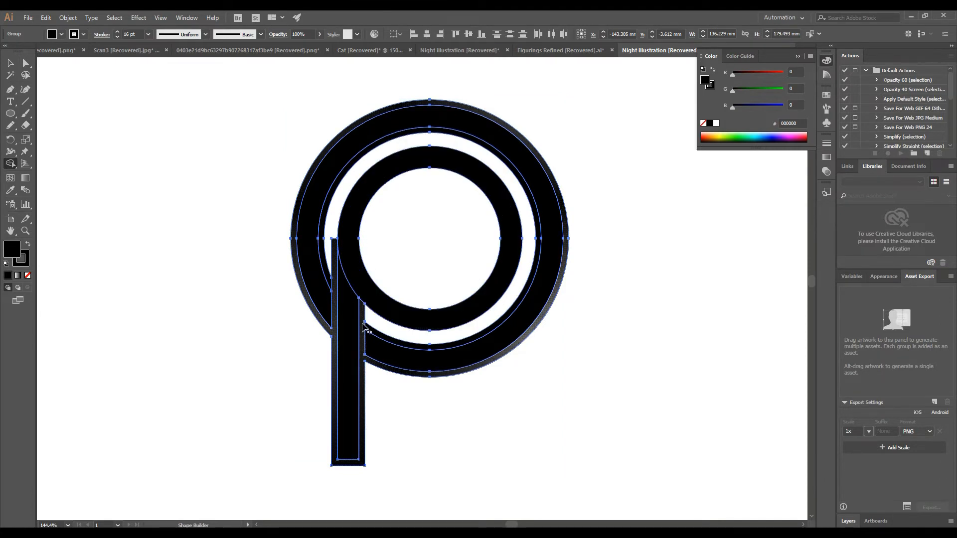
- Ungroup the artwork and delete the surrounding outline shapes, leaving gaps where the stem crosses the outer ring
left_click(10, 63)
left_click(412, 378)
right_click(412, 376)
left_click(444, 380)
right_click(444, 379)
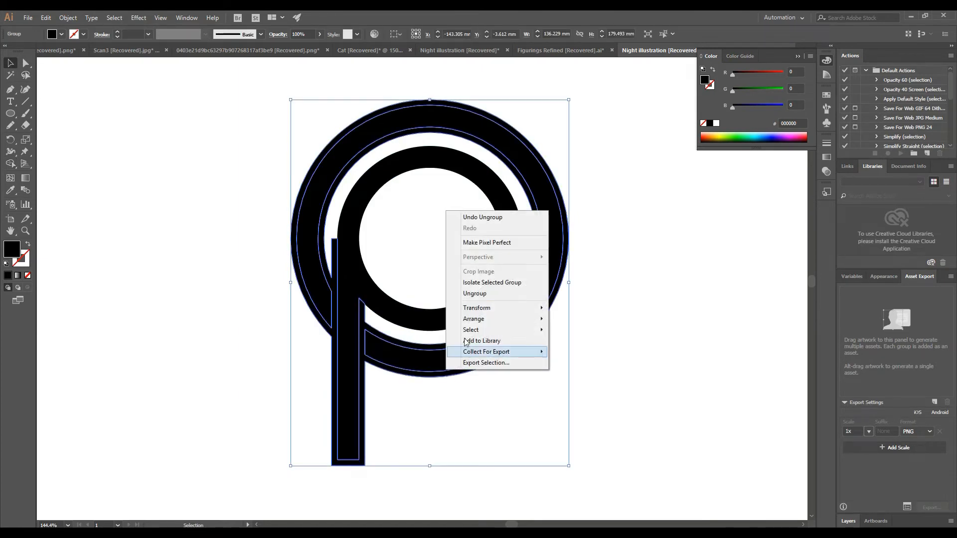
left_click(474, 293)
left_click(480, 451)
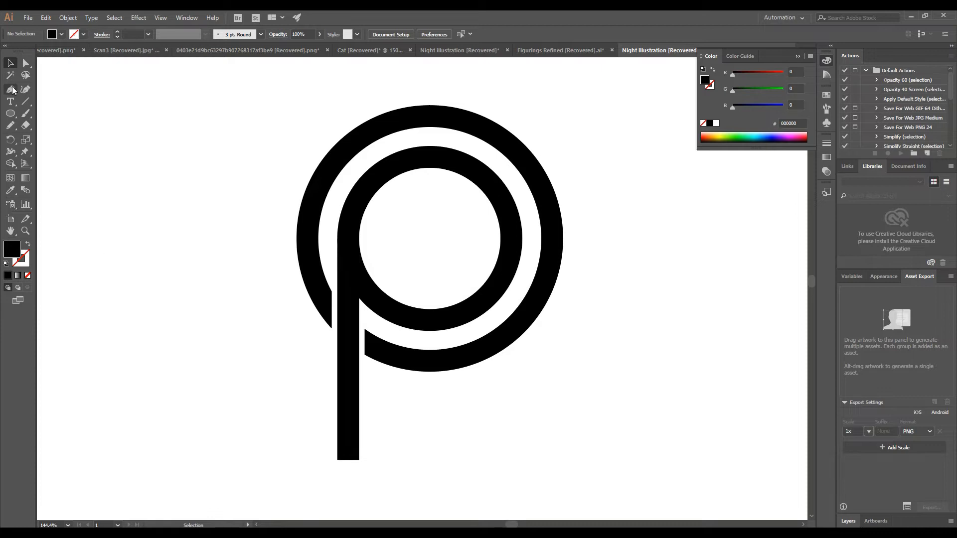
- Shorten the P's stem slightly by raising the anchors at its bottom end
scroll(210, 274, "up", 1)
left_click(26, 63)
scroll(301, 434, "down", 5)
left_click_drag(359, 413, 359, 401)
scroll(176, 220, "up", 5)
left_click(175, 220)
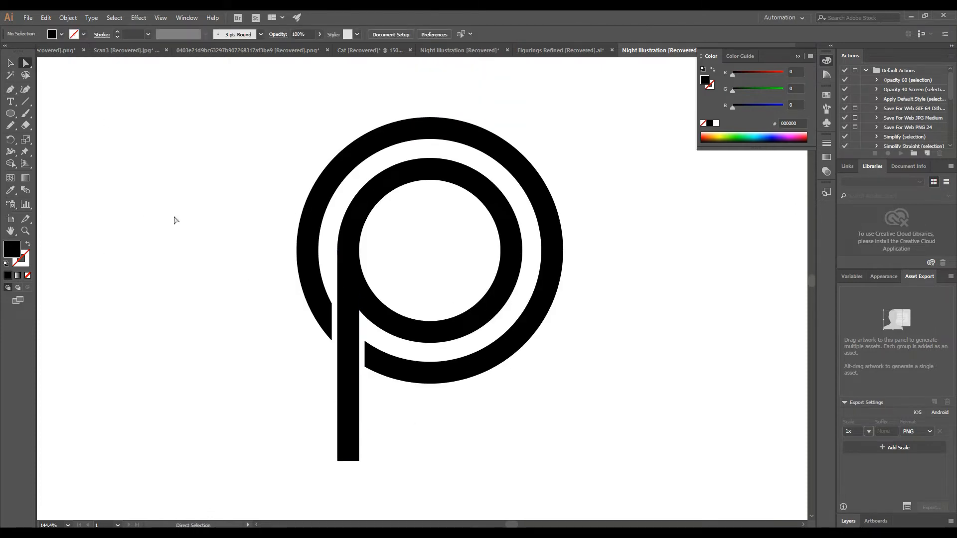
- Draw a black circle about 43 mm across and place it in the empty space left of the P
scroll(270, 227, "left", 9)
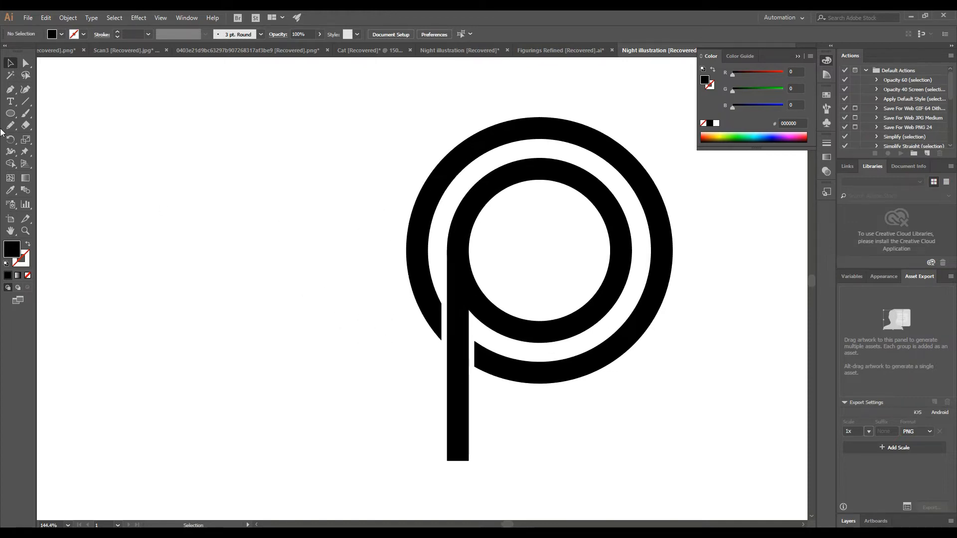
left_click_drag(147, 129, 236, 217)
key("v")
left_click_drag(199, 171, 253, 253)
left_click(288, 390)
- Create a six-sided polygon with a 10 mm radius over the small black circle
left_click_drag(10, 113, 49, 148)
left_click(283, 268)
left_click(451, 293)
key("ctrl+z")
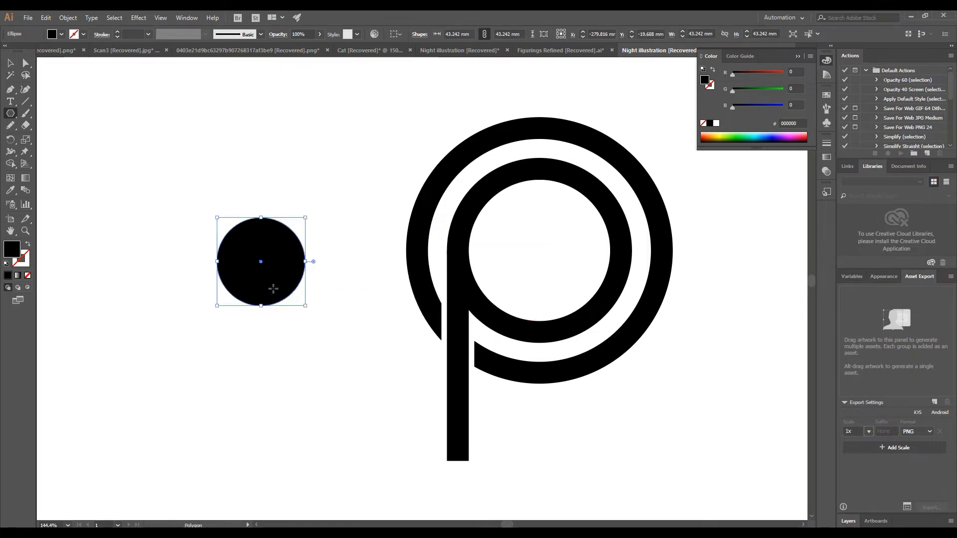
left_click(273, 288)
left_click(475, 250)
scroll(476, 249, "down", 4)
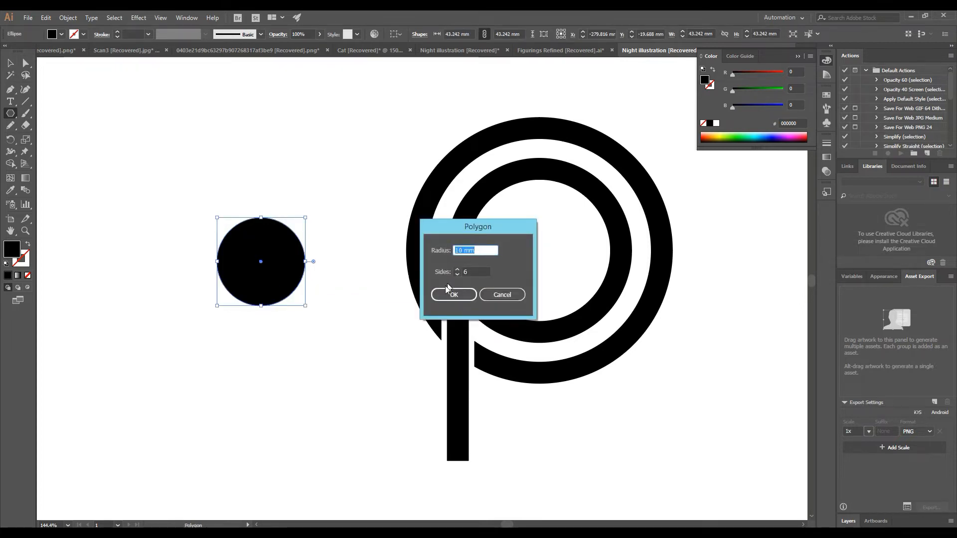
left_click(448, 292)
- Select the hexagon and the small circle, align their centres horizontally and vertically, and deselect them
left_click(10, 68)
left_click(294, 316)
left_click_drag(320, 215, 267, 294)
left_click(427, 35)
left_click(469, 35)
left_click(311, 180)
- Colour the hexagon white by sampling the blank canvas with the Eyedropper, and deselect it
left_click(270, 273)
left_click_drag(321, 223, 259, 325)
left_click(306, 342)
left_click(265, 274)
left_click(10, 192)
left_click(95, 177)
left_click(14, 63)
left_click(179, 200)
- Draw a straight Pen path from the hexagon's upper-right corner along its top edge past the circle's left side
key("z")
left_click_drag(251, 264, 210, 264)
left_click_drag(265, 283, 310, 289)
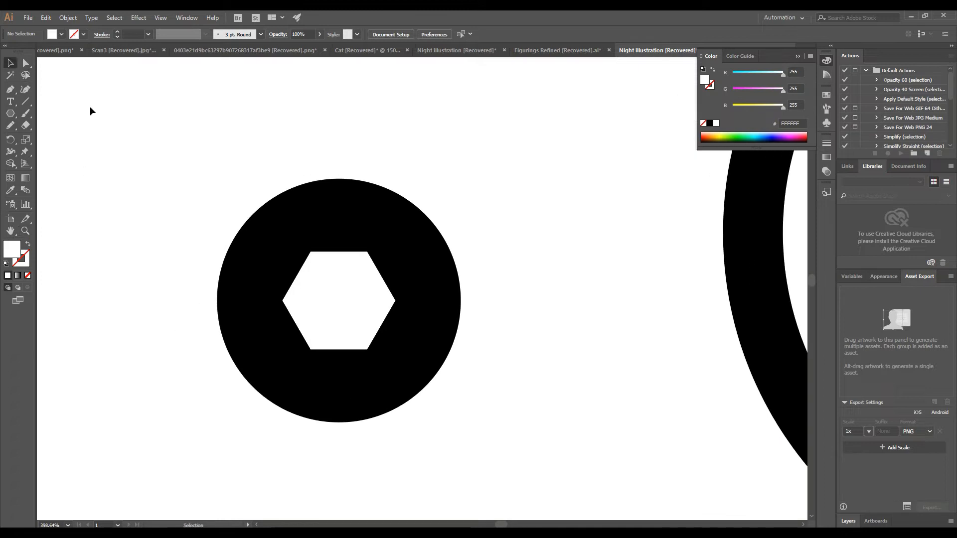
left_click(368, 252)
left_click(189, 252)
key("v")
left_click(96, 61)
- Draw a straight Pen path from the hexagon's upper-left corner through its left corner past the circle's lower-left edge
left_click(309, 252)
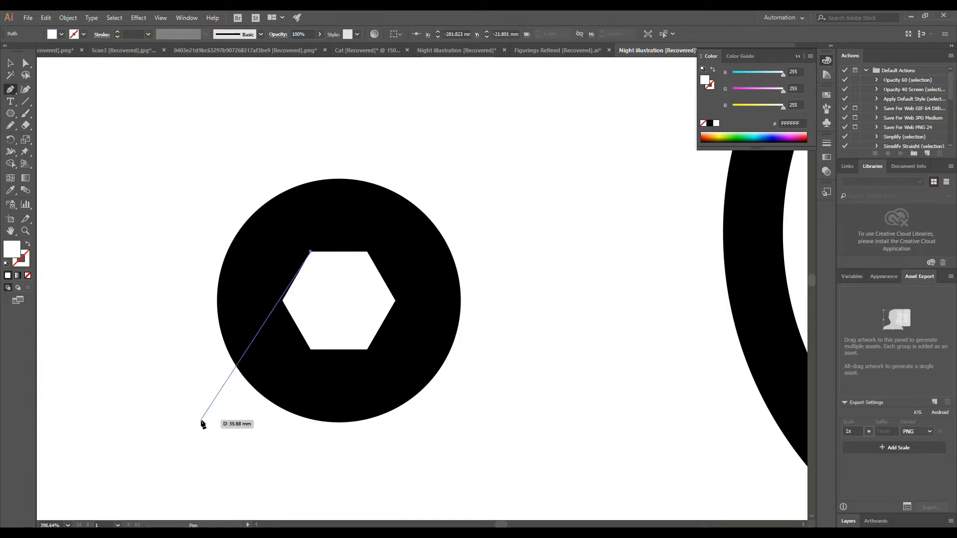
left_click(221, 403)
key("v")
left_click(106, 118)
- Draw a straight Pen path from the hexagon's left corner through its lower-left corner past the circle's bottom edge
key("p")
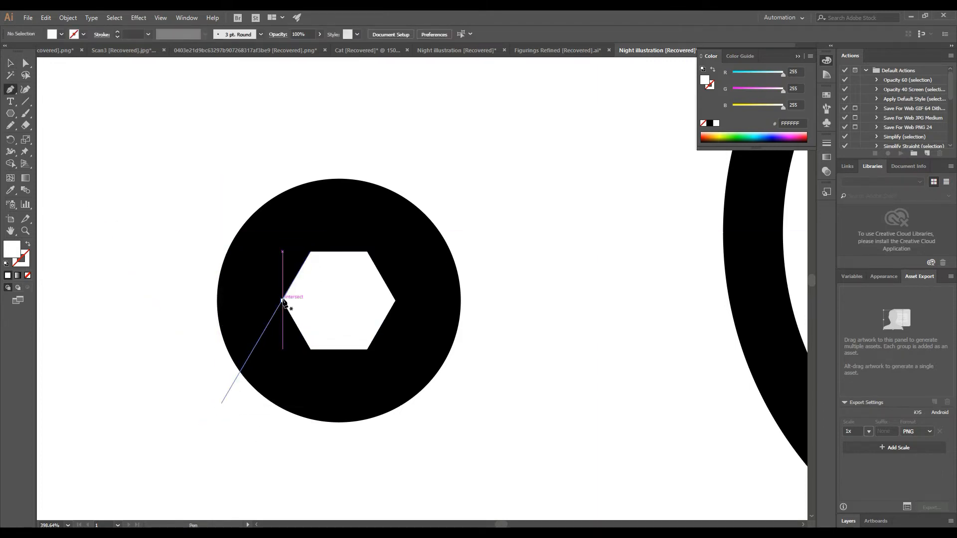
left_click(283, 301)
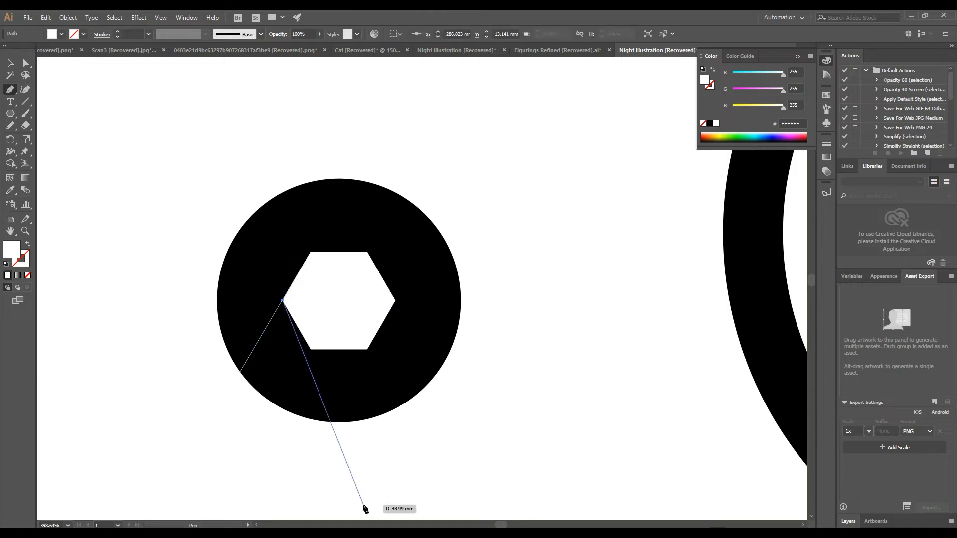
left_click(377, 466)
key("v")
left_click(75, 179)
- Draw a horizontal Pen path from the hexagon's lower-left corner along its bottom edge past the circle's right side
key("p")
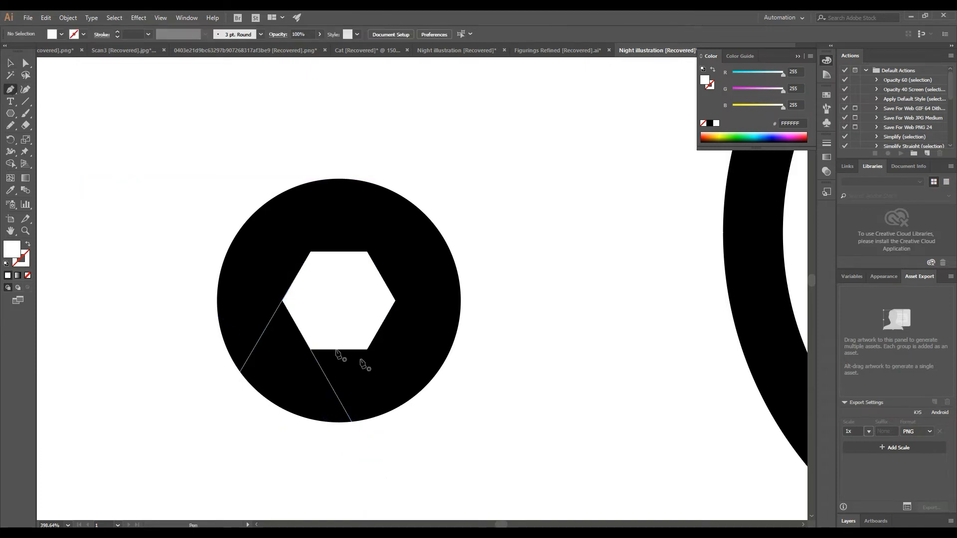
left_click(311, 350)
left_click(495, 350)
key("v")
left_click(153, 103)
- Draw a straight Pen path from the hexagon's lower-right corner through its right corner past the circle's upper-right edge
left_click(11, 90)
left_click(367, 350)
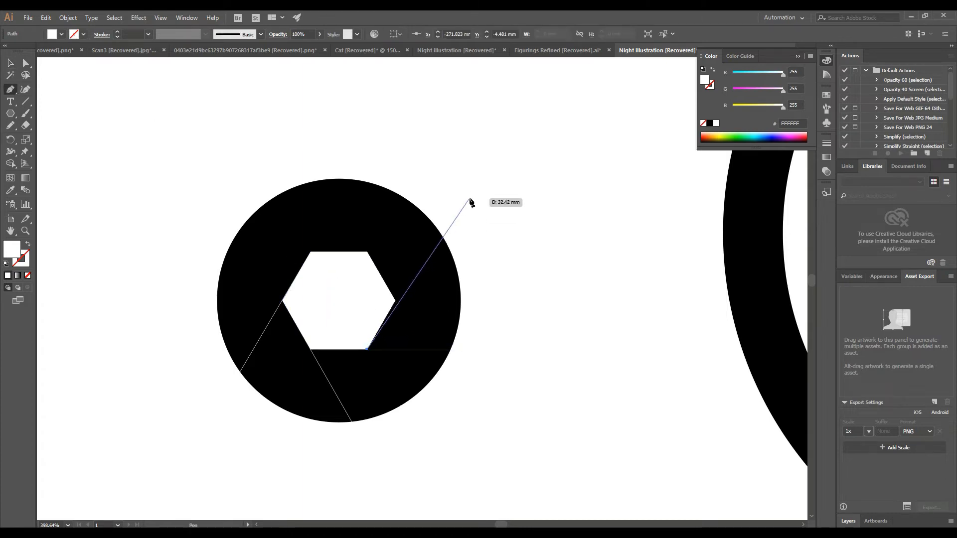
left_click(460, 191)
key("v")
left_click(100, 108)
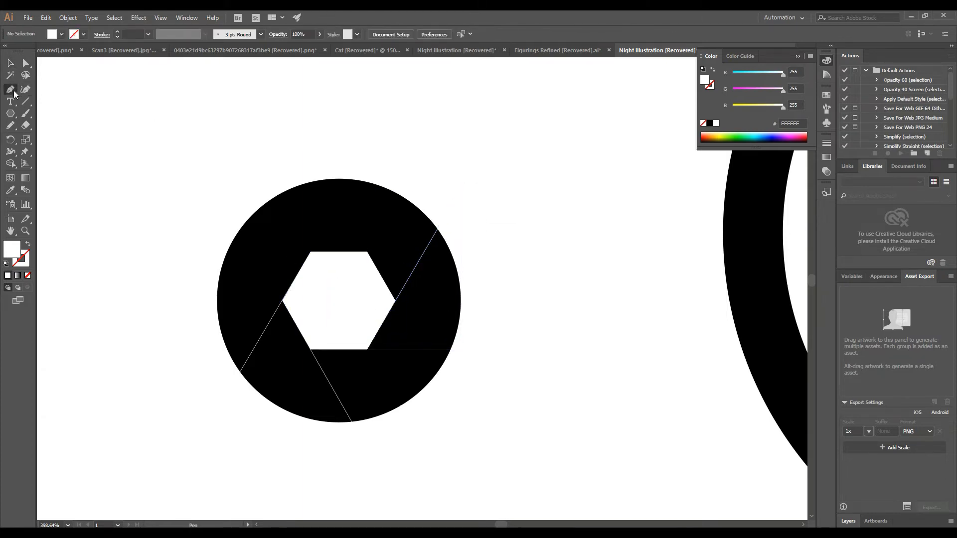
- Try a straight Pen path from the hexagon's right corner through its upper-right corner past the circle's top
left_click(395, 300)
left_click(306, 141)
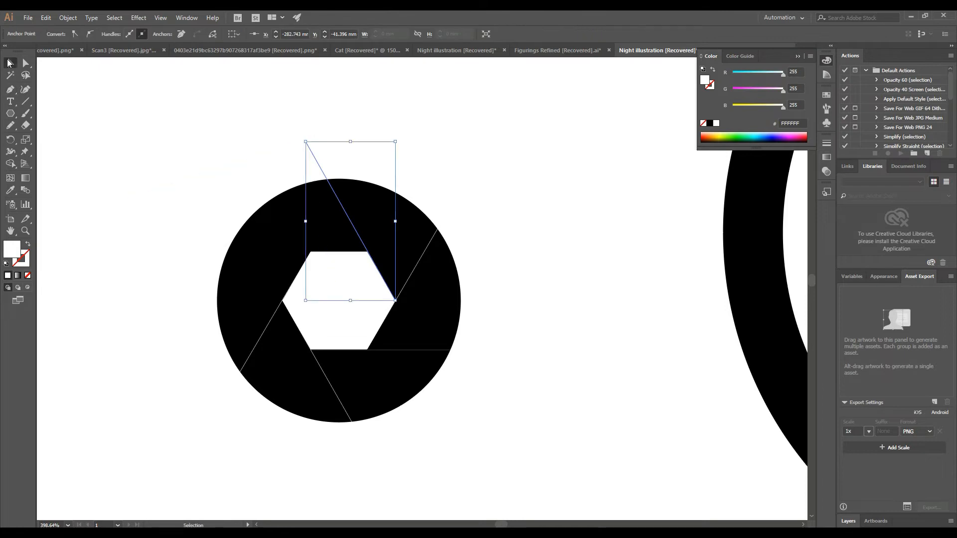
left_click(10, 63)
left_click(122, 128)
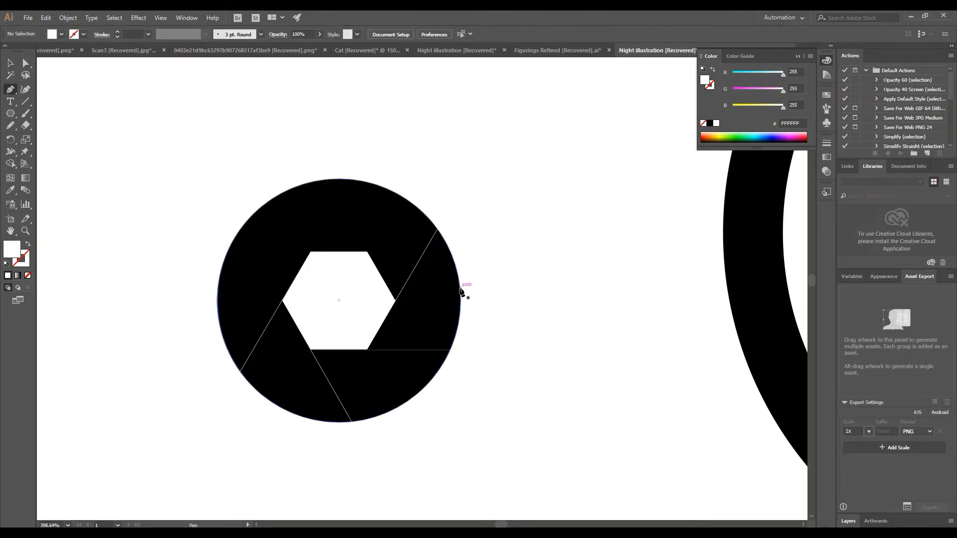
- Draw a straight Pen path from the hexagon's right corner through its upper-right corner past the circle's top
left_click(396, 301)
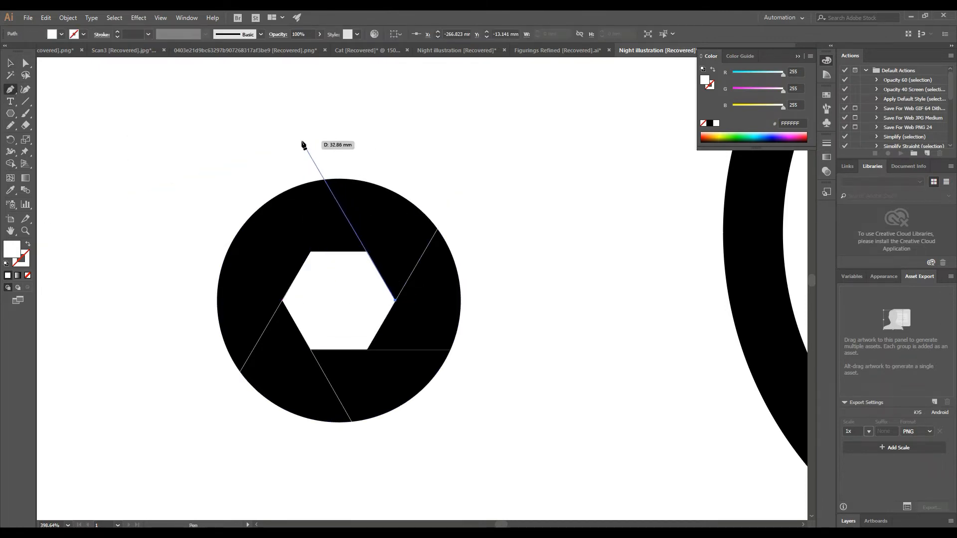
left_click(306, 143)
left_click(10, 63)
left_click(258, 131)
- Use Shape Builder on the circle, hexagon and dividing lines to form the six separate aperture blades
left_click_drag(258, 130, 349, 310)
left_click_drag(504, 224, 181, 419)
left_click(10, 164)
left_click(283, 360)
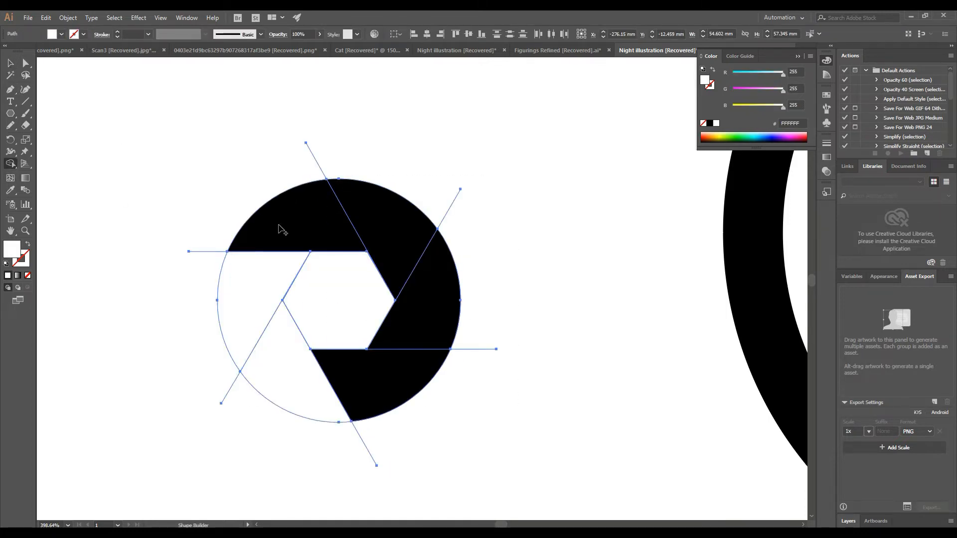
left_click(251, 285)
left_click(299, 223)
left_click(390, 230)
left_click(431, 301)
left_click(386, 373)
left_click(10, 63)
left_click(10, 75)
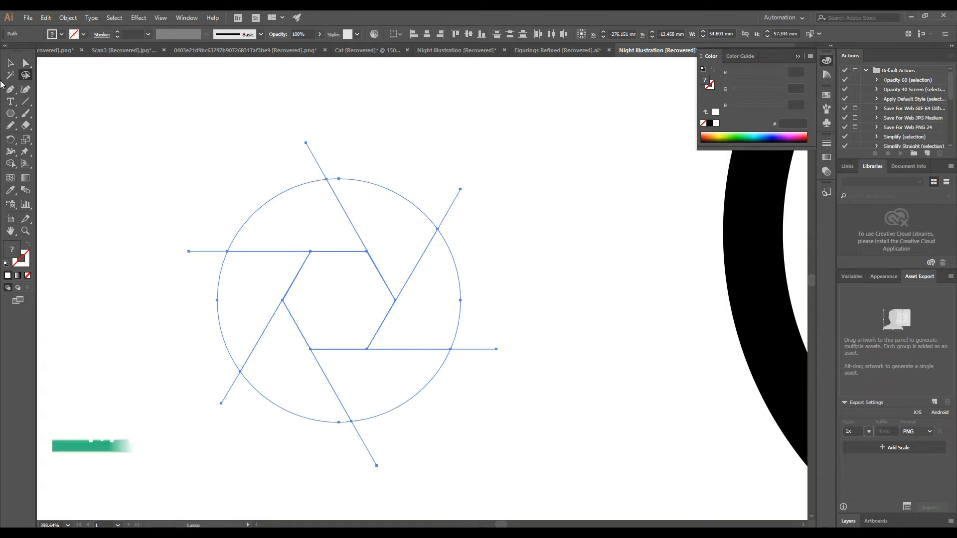
- Fill all six aperture blades with the blue gradient sampled from the blue swatch rectangle
left_click(10, 62)
left_click(57, 82)
left_click(300, 268)
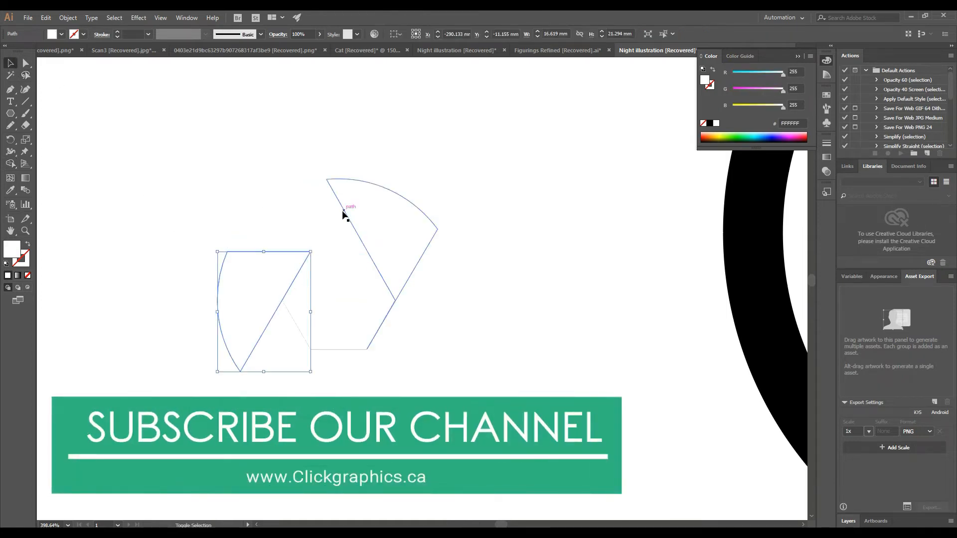
left_click(342, 209, "shift")
left_click(306, 397, "shift")
left_click(379, 382, "shift")
left_click(457, 324, "shift")
left_click(302, 196, "shift")
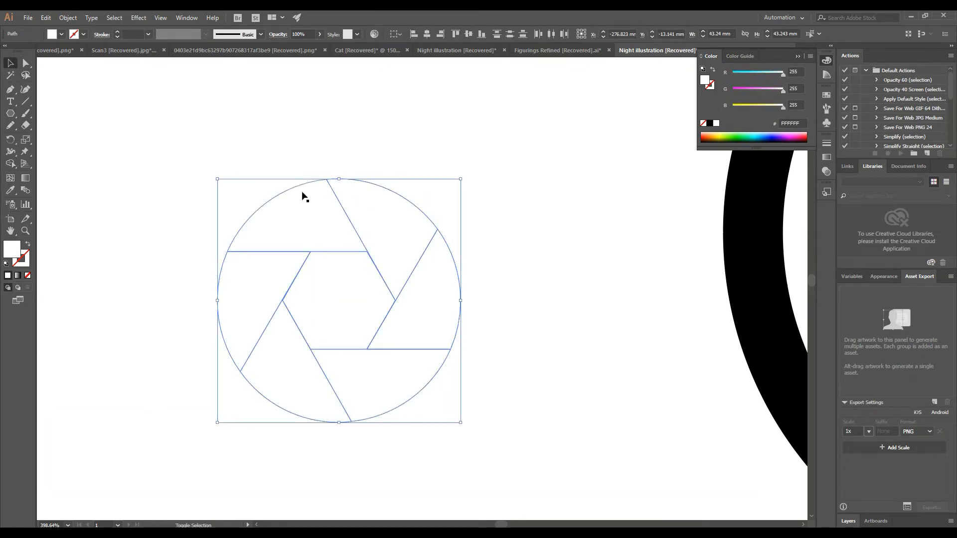
key("ctrl+minus")
key("ctrl+minus")
left_click_drag(523, 355, 336, 359)
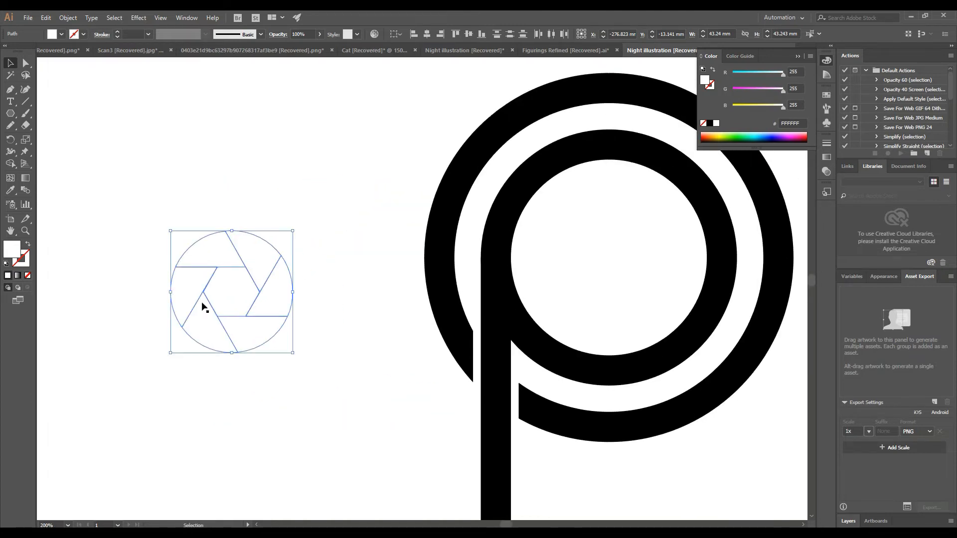
key("ctrl+minus")
left_click_drag(423, 380, 361, 363)
key("i")
left_click(63, 405)
key("v")
left_click(269, 254)
- Run the right blade's linear gradient vertically at -90° and reverse its colours
left_click(386, 269)
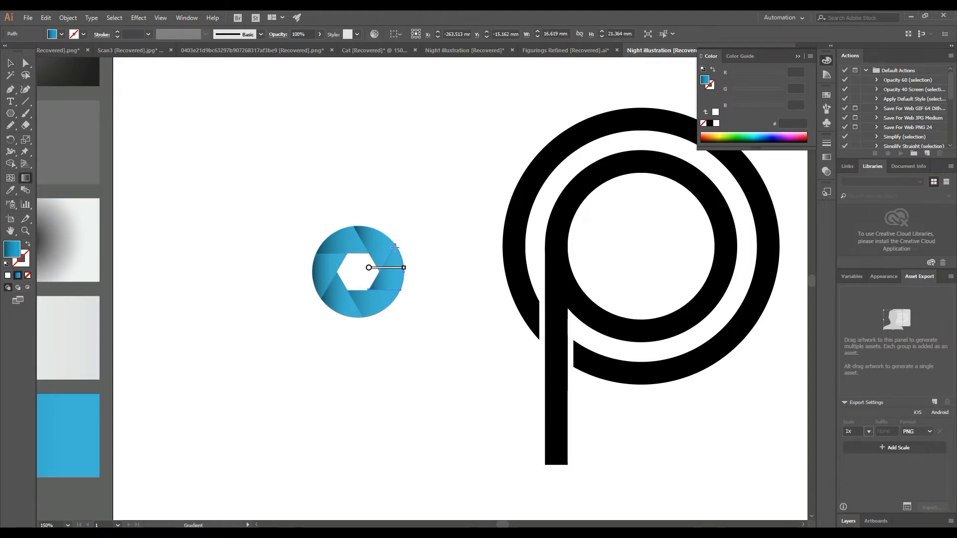
left_click_drag(394, 293, 394, 294)
left_click(827, 157)
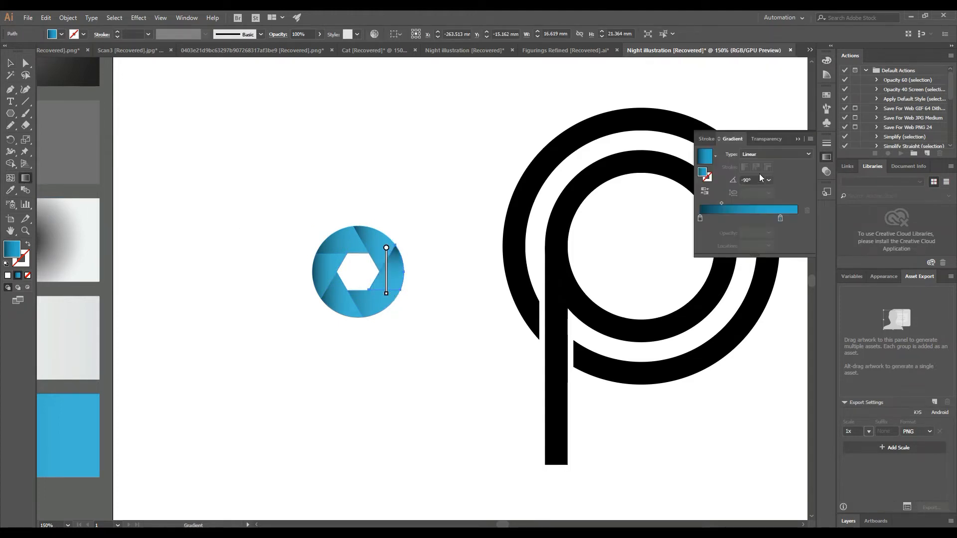
left_click(704, 191)
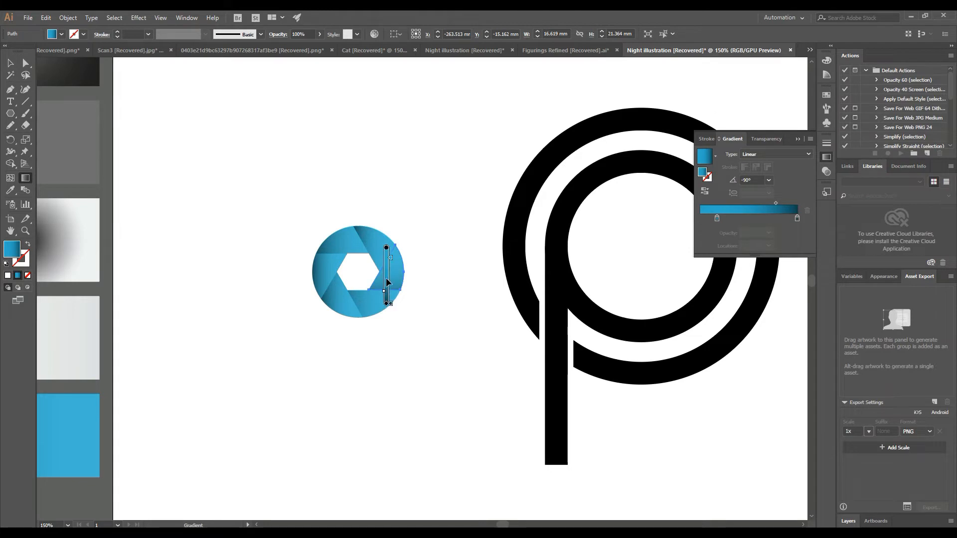
left_click(11, 64)
left_click(139, 102)
- Redraw the lower-right blade's gradient diagonally at about -151.3° and reverse its colours
left_click(379, 310)
left_click(26, 178)
mouse_move(395, 285)
left_mouse_down()
mouse_move(378, 300)
mouse_move(347, 298)
left_mouse_up()
left_click(705, 191)
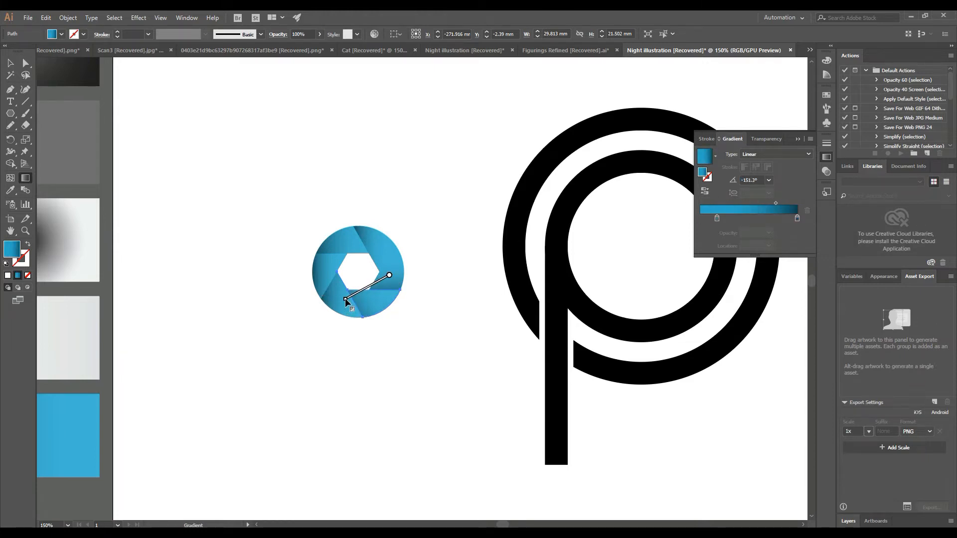
left_click(11, 64)
- Redraw the upper-right blade's linear gradient at about 129°, starting from its lower end beside the hexagon
left_click(402, 273)
left_click(26, 178)
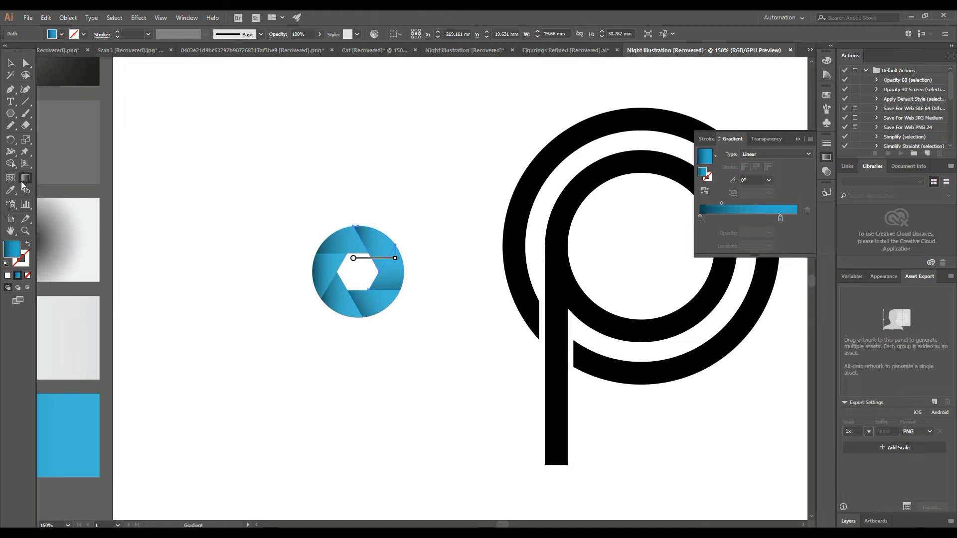
left_click_drag(352, 223, 348, 225)
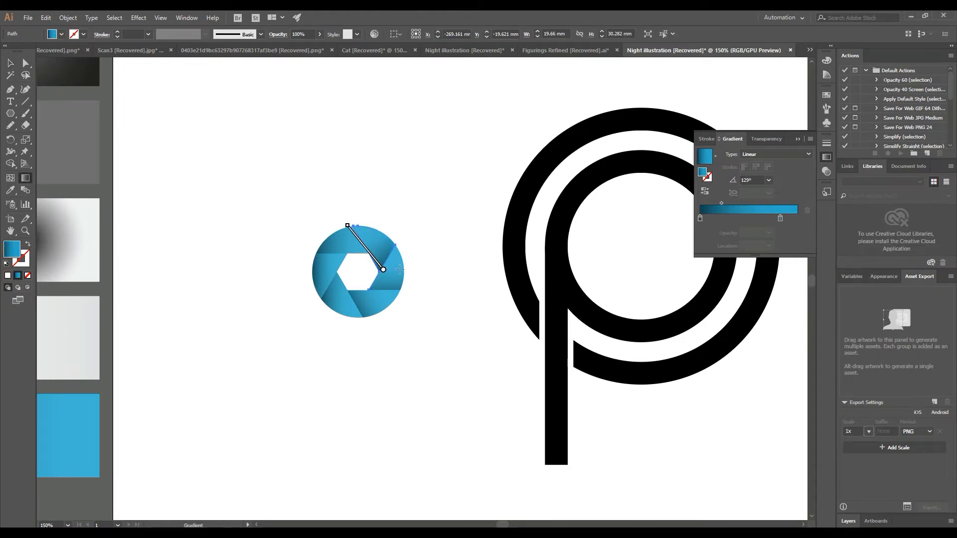
left_click_drag(387, 272, 391, 279)
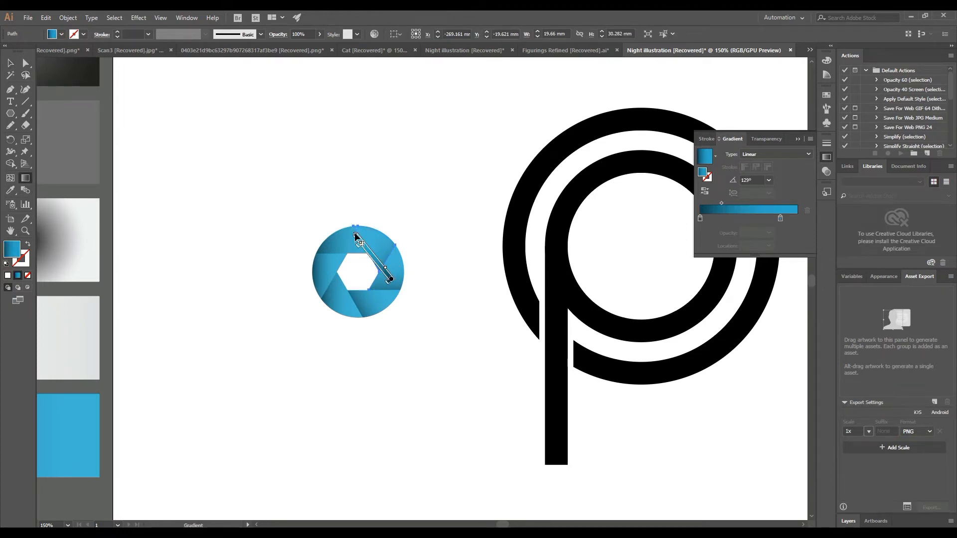
left_click(13, 67)
left_click(294, 213)
- Redraw the upper-left blade's gradient diagonally from the icon's left edge toward the hexagon's upper-right corner
left_click(346, 245)
left_click(25, 179)
left_click_drag(313, 264, 371, 248)
left_click(10, 63)
left_click(312, 336)
- Run the left blade's gradient vertically at 90° with its colours reversed
left_click(319, 274)
left_click(24, 179)
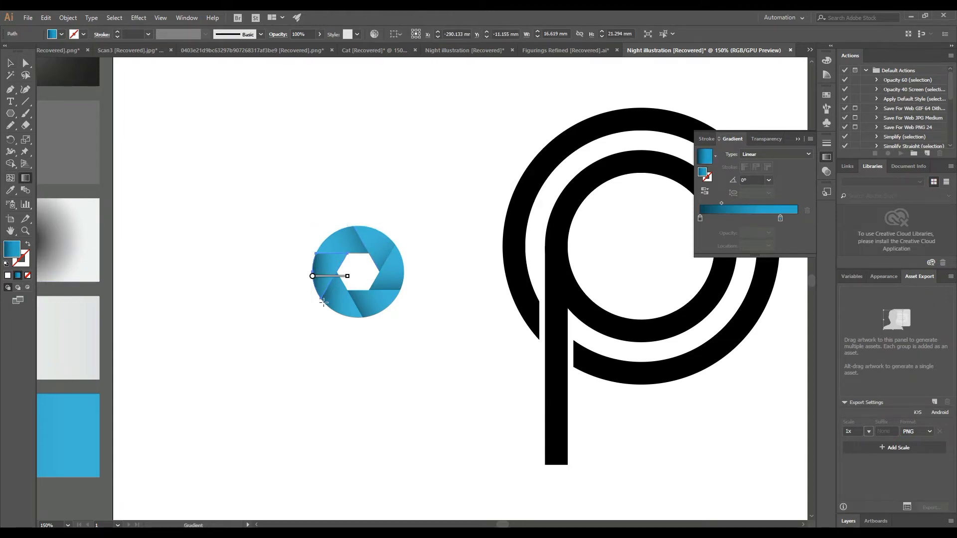
left_click_drag(334, 254, 333, 253)
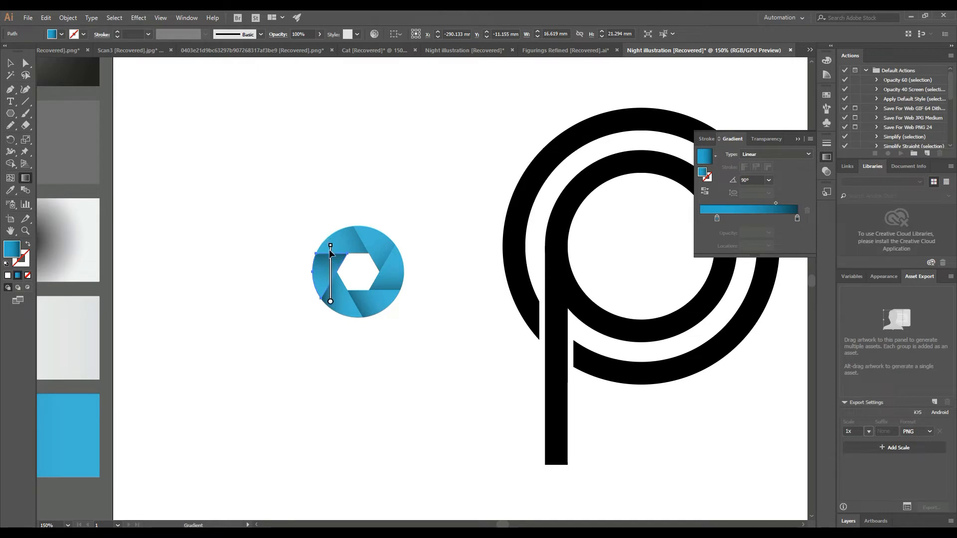
left_click(10, 64)
- Redraw the lower-left blade's gradient diagonally at about -42.8° toward the circle's bottom
left_click(321, 308)
left_click(24, 178)
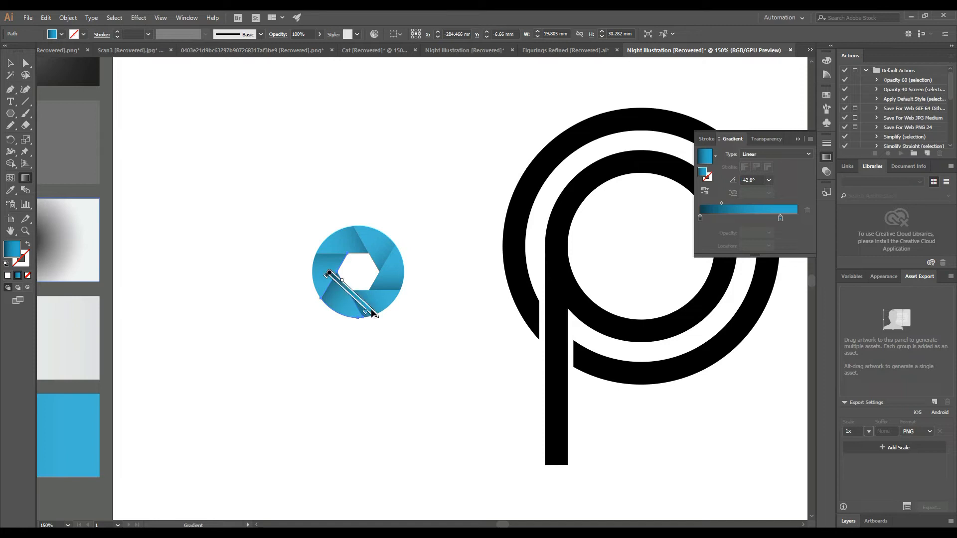
left_click(10, 64)
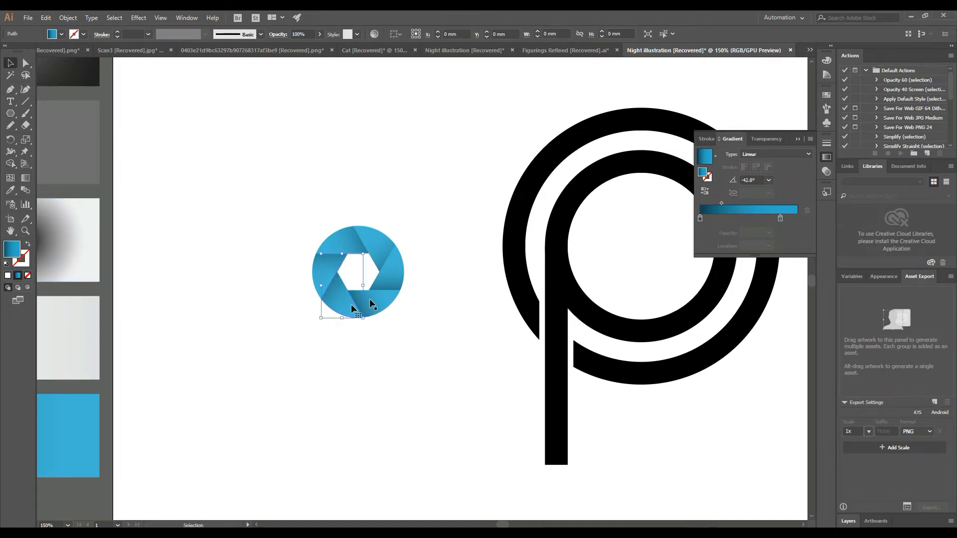
- Group the six aperture blades and move the icon into the centre of the P's rings
left_click(378, 247, "shift")
right_click(391, 278)
left_click(422, 338)
left_click(427, 335)
left_click_drag(429, 335, 314, 344)
left_click_drag(276, 289, 562, 258)
- Delete the leftover construction pieces at the aperture icon's former location beside the P
left_click_drag(326, 195, 171, 399)
key("Delete")
key("ctrl+1")
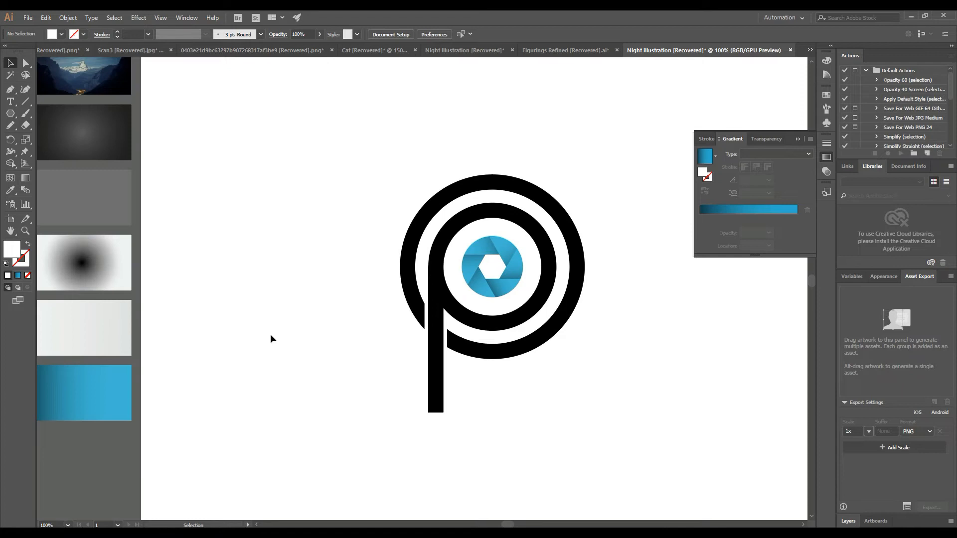
- Change the stacking order of the P's inner ring
left_click_drag(292, 323, 286, 321)
left_click(454, 316)
right_click(255, 233)
left_click(284, 315)
left_click(333, 329)
left_click(470, 321)
left_click(10, 192)
left_click(10, 64)
right_click(262, 190)
left_click(291, 273)
left_click(344, 277)
- Fill the P's inner ring with the black-and-white radial gradient swatch and adjust its spread for soft grey shading
left_click(431, 299)
left_click(10, 191)
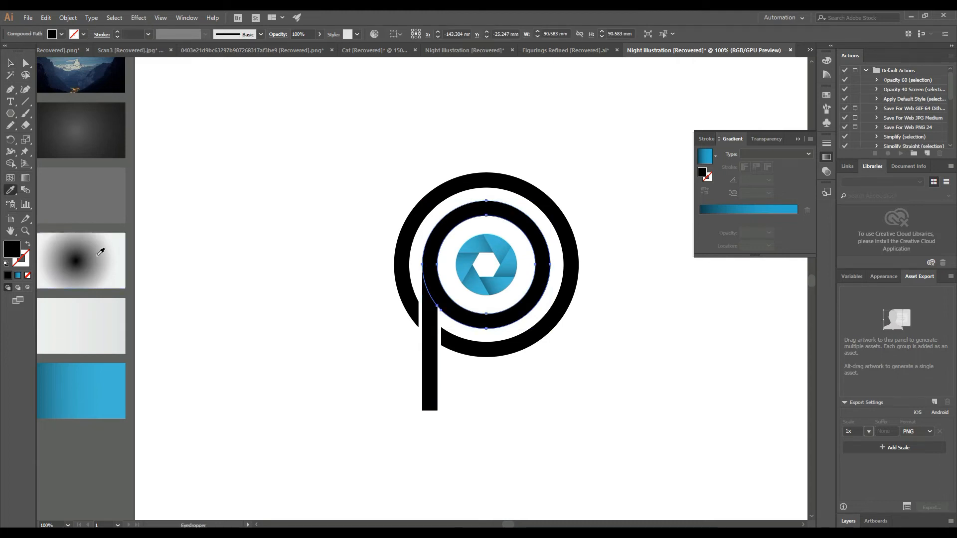
left_click(100, 270)
key("g")
left_click_drag(539, 272, 537, 272)
key("v")
- Fill the P's stem with the light grey linear gradient at 90° and fit it between the ring and stem bottom
left_click(429, 356)
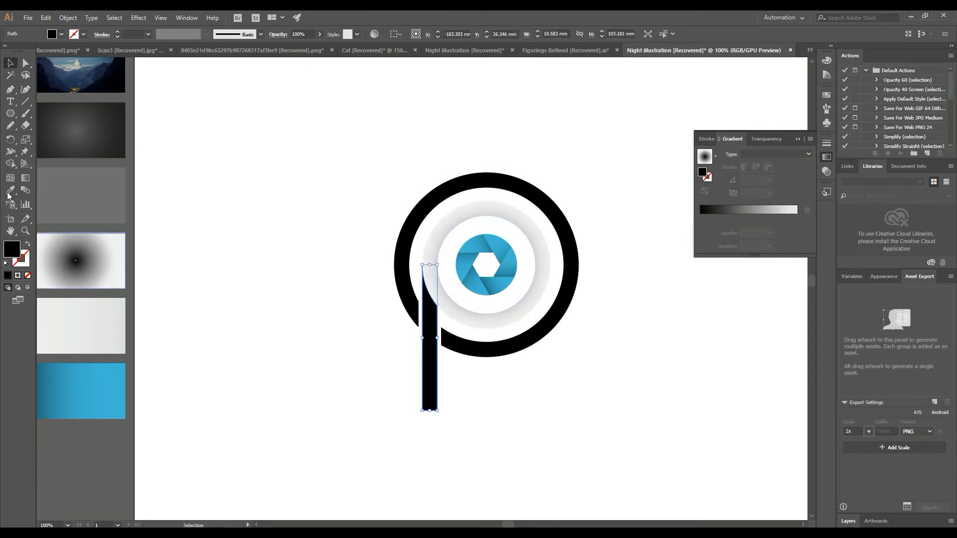
left_click(97, 324)
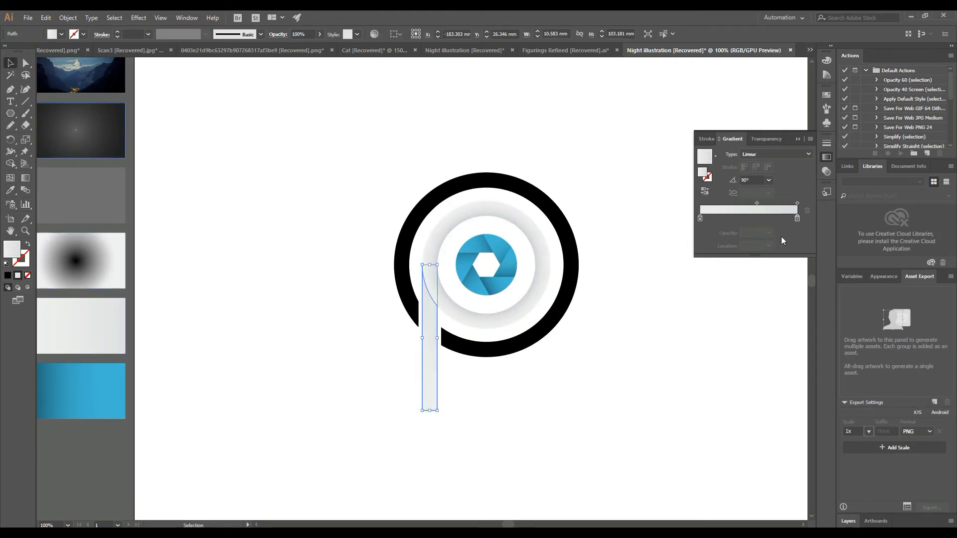
key("g")
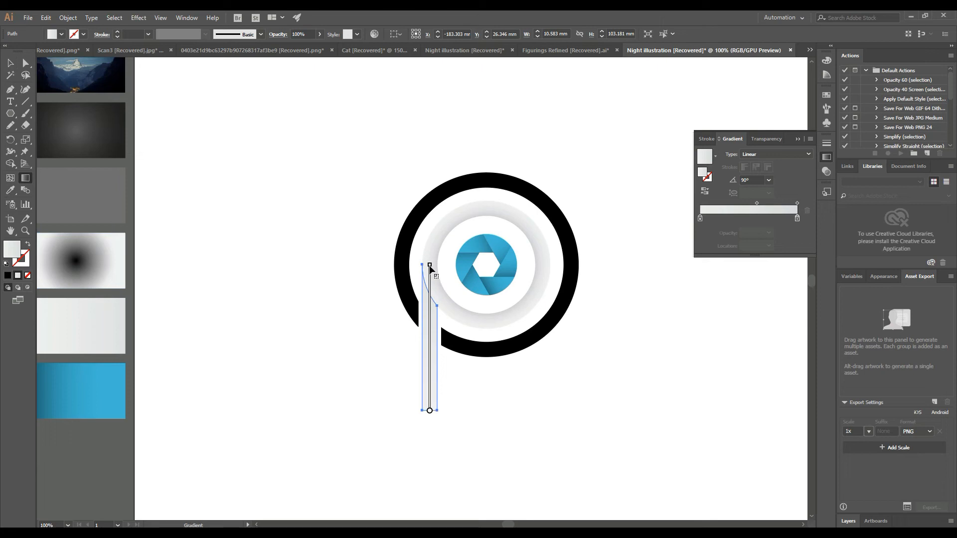
left_click_drag(431, 410, 430, 420)
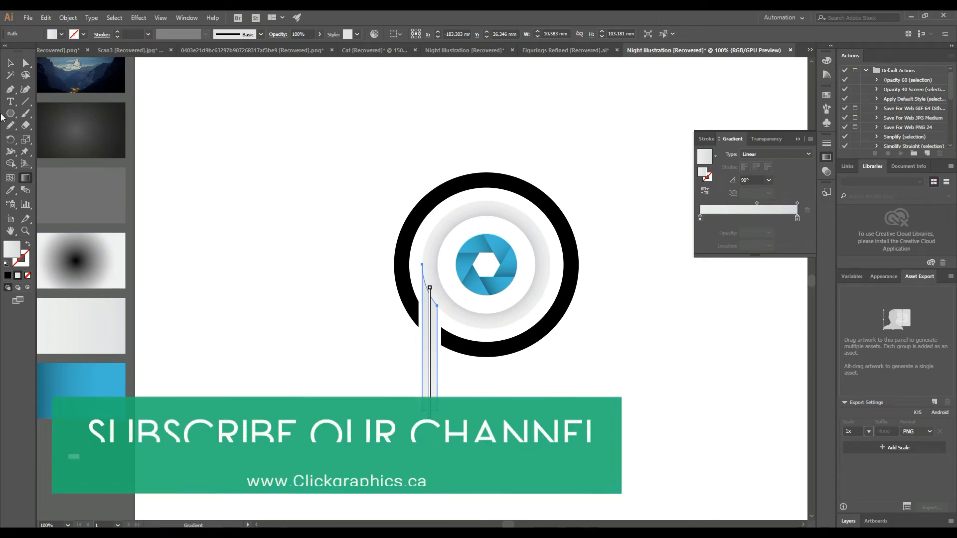
left_click(10, 63)
left_click(156, 117)
- Draw a horizontal line from the inner ring opening's top past the outer ring and copy it to the opening's bottom
left_click(395, 299)
key("ctrl+shift+a")
key("p")
left_click(486, 216)
left_click(588, 216)
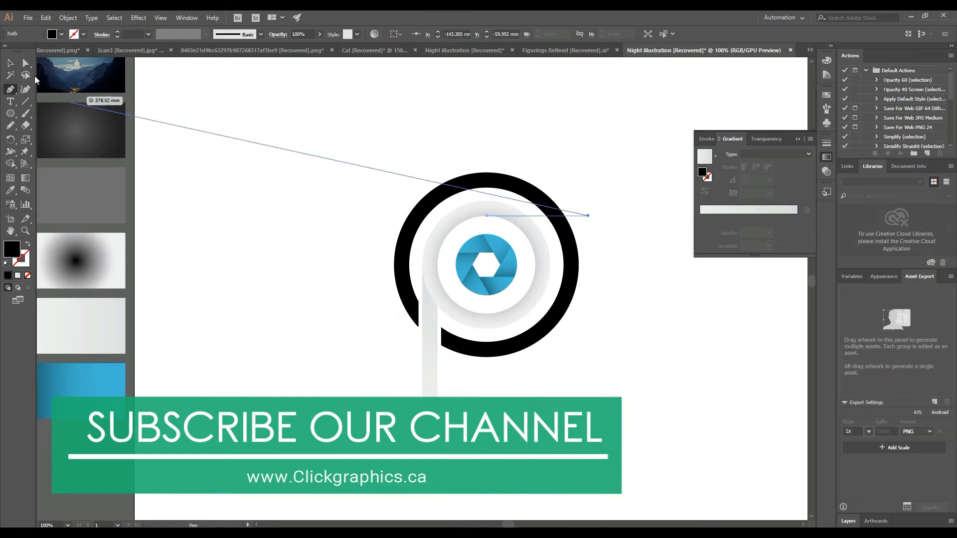
left_click(10, 64)
left_click_drag(578, 216, 584, 313)
- Split off the outer ring's right section between the two horizontal lines with Shape Builder
left_click_drag(629, 192, 554, 350)
left_click(11, 164)
left_click(567, 246)
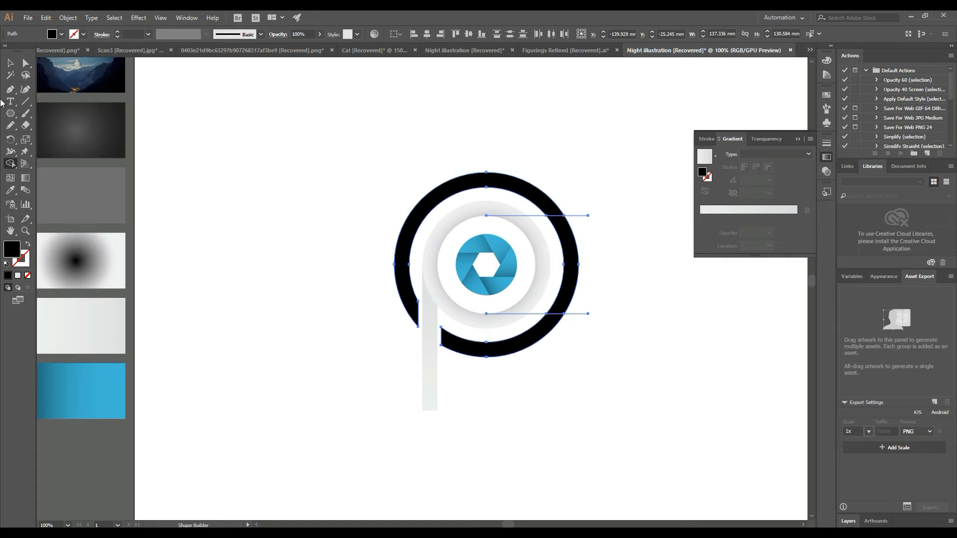
left_click(12, 64)
left_click(94, 122)
- Delete the leftover horizontal lines and the outer ring's right section between them
left_click(538, 218)
left_click(537, 216)
key("ctrl+x")
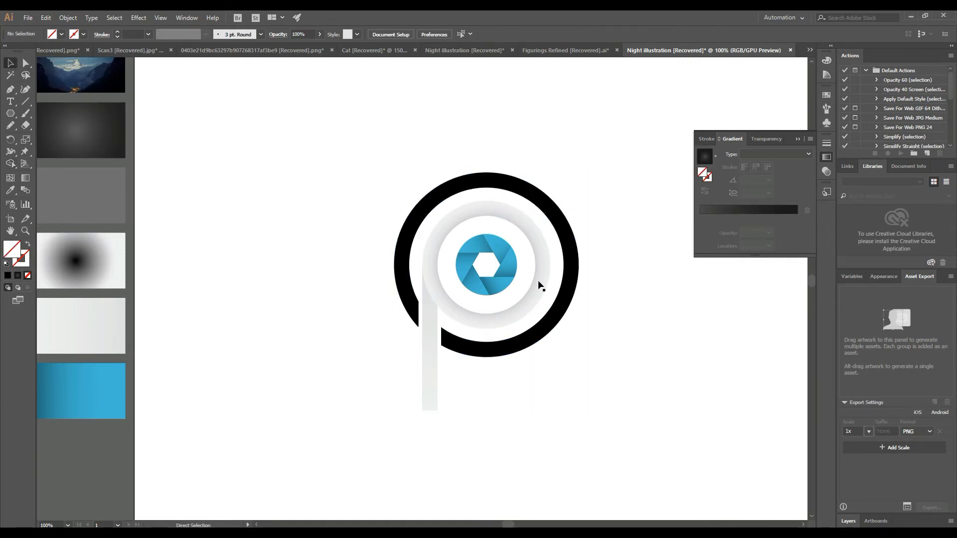
left_click(538, 314)
key("ctrl+x")
left_click(559, 303)
key("ctrl+x")
left_click_drag(607, 174, 570, 344)
key("ctrl+x")
- Fill both remaining outer ring arcs with the blue gradient sampled from the blue swatch rectangle
left_click_drag(605, 160, 553, 336)
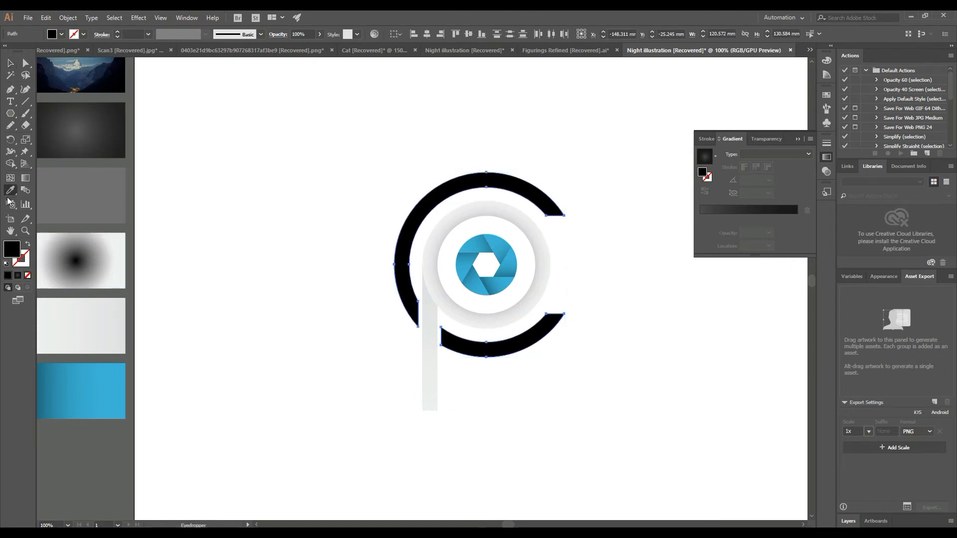
left_click(81, 391)
left_click(10, 63)
left_click(154, 96)
- Redraw the upper arc's blue gradient diagonally at about -55.4° and reverse its colours
left_click(531, 195)
left_click(26, 179)
mouse_move(393, 150)
left_mouse_down()
mouse_move(516, 322)
mouse_move(522, 315)
mouse_move(531, 327)
left_mouse_up()
left_click(702, 192)
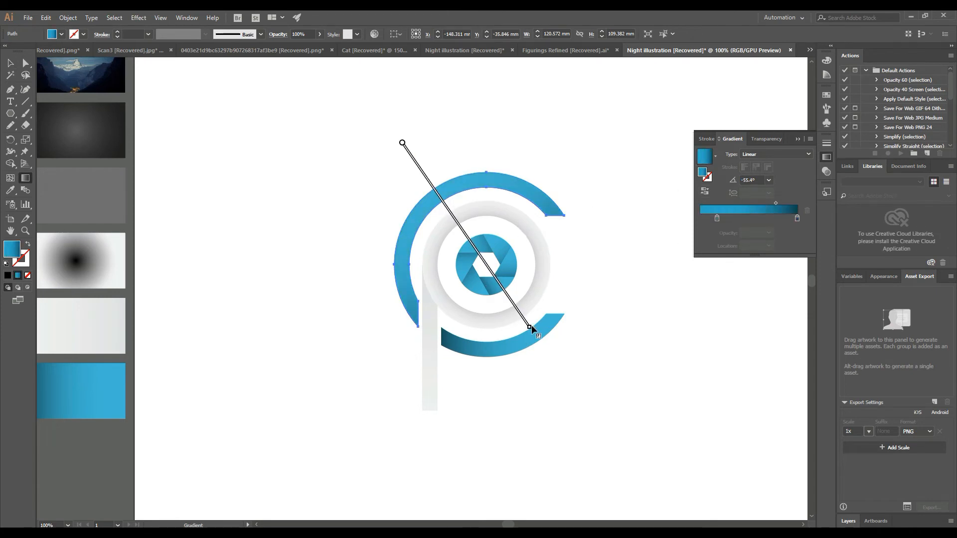
left_click(11, 64)
left_click(597, 398)
- Redraw the lower arc's blue gradient along its length with the dark end beside the stem
left_click(503, 344)
left_click(24, 179)
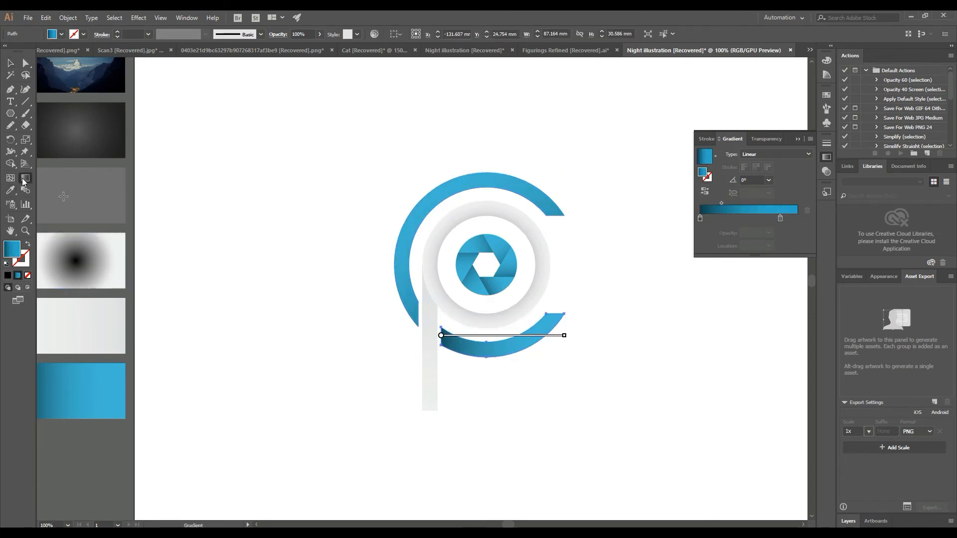
mouse_move(555, 336)
left_mouse_down()
mouse_move(542, 336)
mouse_move(574, 336)
mouse_move(541, 335)
left_mouse_up()
left_click(11, 63)
left_click(341, 263)
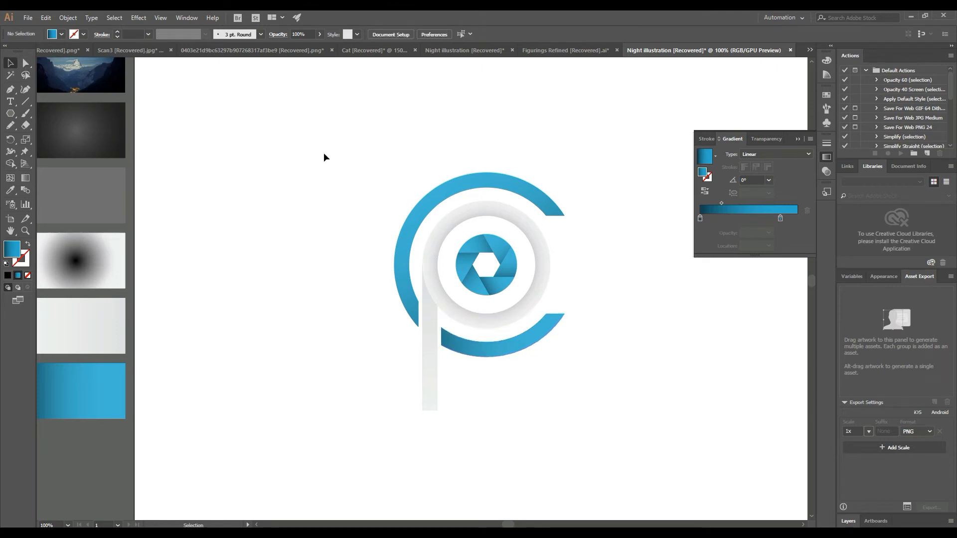
- Give the aperture icon's blades a white 1 pt outline
left_click_drag(463, 230, 513, 291)
left_click(62, 34)
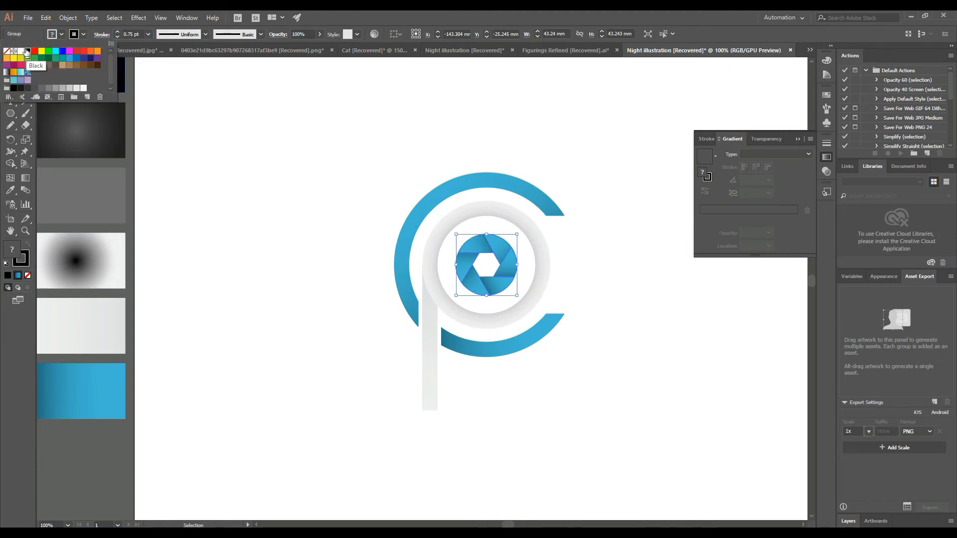
left_click(21, 51)
left_click(292, 227)
left_click_drag(508, 290, 509, 290)
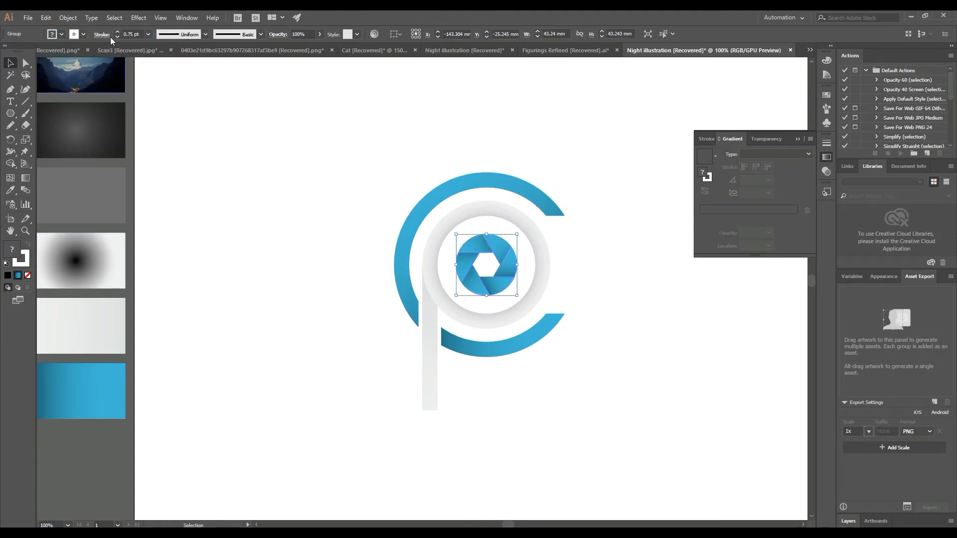
left_click(282, 200)
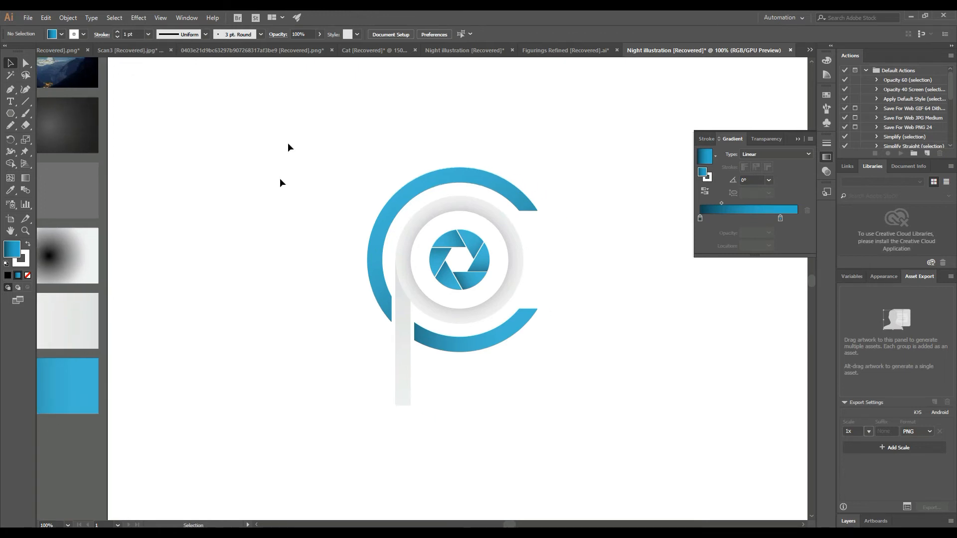
- Group the complete logo and scale it down on the artboard
left_click_drag(288, 144, 578, 408)
right_click(594, 254)
left_click(618, 314)
left_click_drag(537, 167, 509, 208)
left_click(557, 210)
left_click_drag(478, 321, 507, 292)
left_click(597, 303)
- Place the night mountain photo behind the logo, enlarged to span the artboard's full width
key("ctrl+minus")
left_click_drag(448, 354, 421, 383)
left_click(25, 231)
mouse_move(367, 365)
left_mouse_down()
mouse_move(392, 373)
mouse_move(378, 366)
left_mouse_up()
left_click_drag(131, 125, 797, 417)
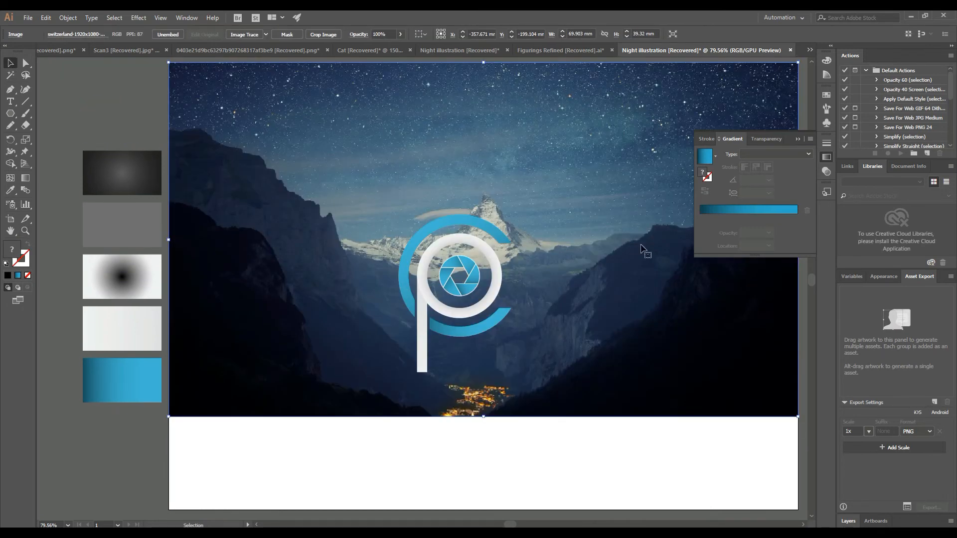
left_click(798, 140)
left_click(574, 426)
- Move the logo up over the mountain peak and centre it horizontally on the photo
left_click_drag(492, 286, 536, 185)
key("ctrl+a")
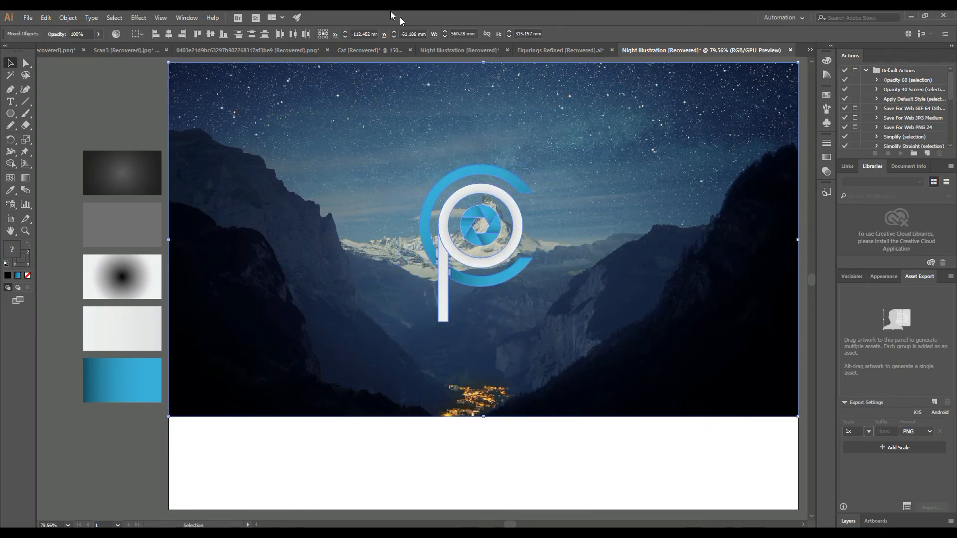
left_click(168, 34)
left_click_drag(331, 139, 337, 137)
left_click(312, 463)
- Stretch the dark radial gradient rectangle over the whole photo behind the logo and adjust its gradient distribution
left_click_drag(124, 185, 799, 419)
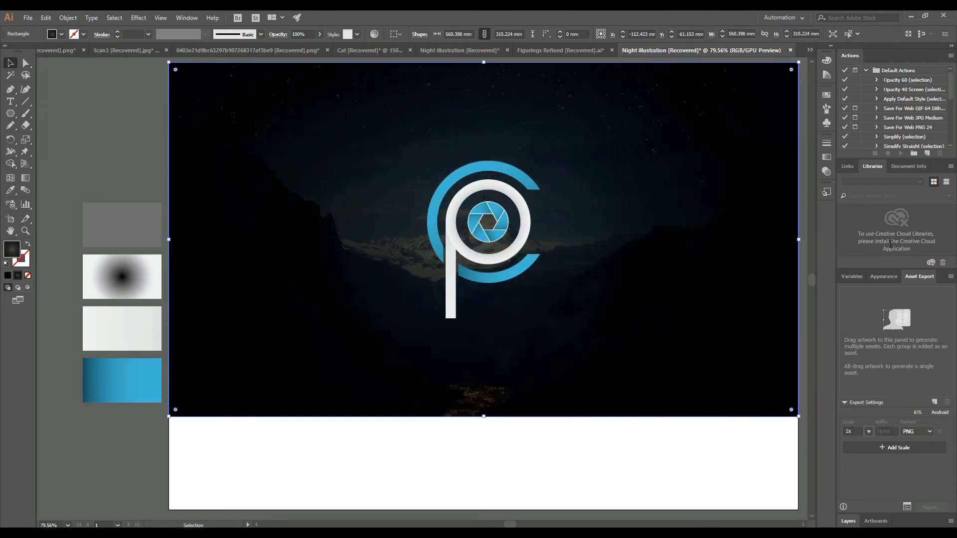
left_click(826, 158)
left_click(732, 203)
left_click_drag(740, 205, 743, 205)
left_click(826, 158)
key("ctrl+shift+a")
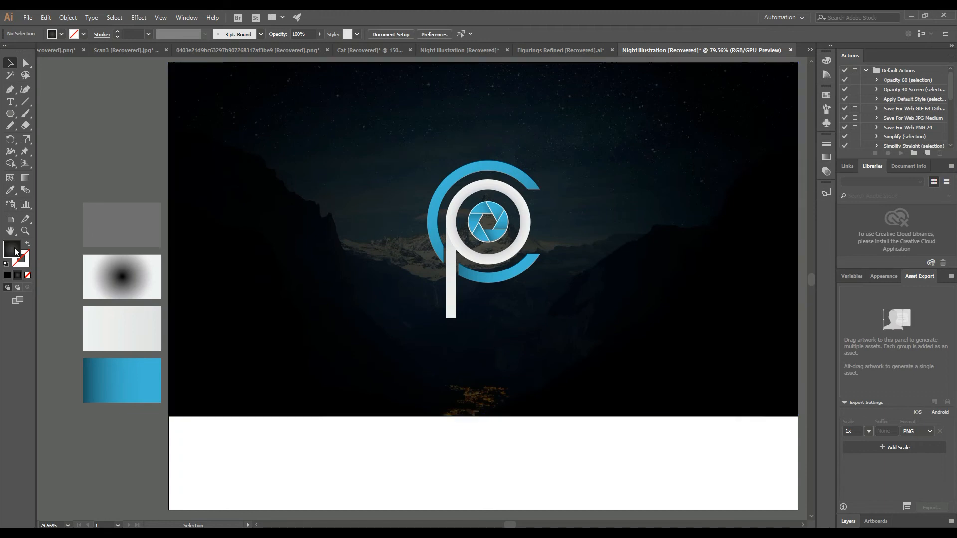
- Shorten the artboard so its lower edge meets the photo's lower edge
key("shift+o")
left_click_drag(483, 511, 484, 415)
left_click(10, 63)
left_click_drag(83, 90, 57, 123)
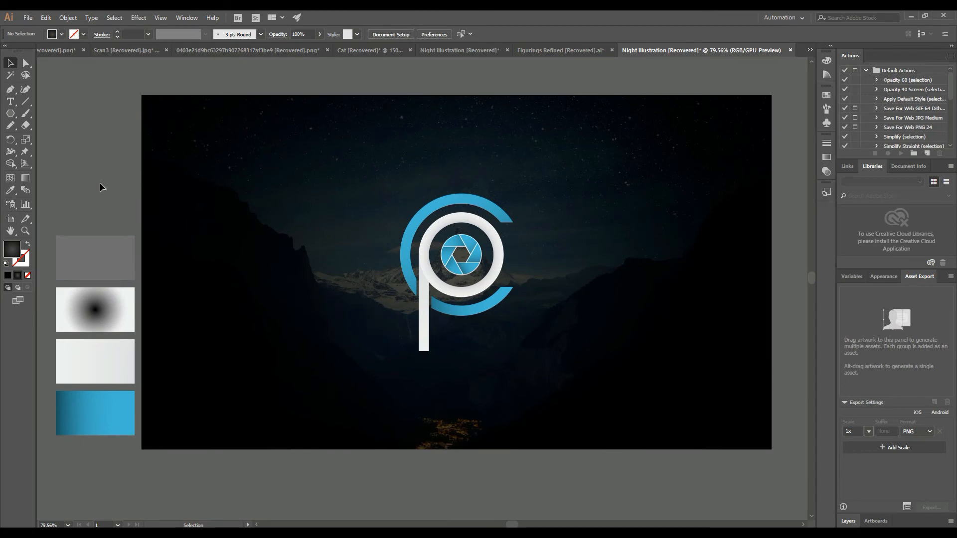
left_click(460, 313)
left_click(92, 142)
left_click(18, 100)
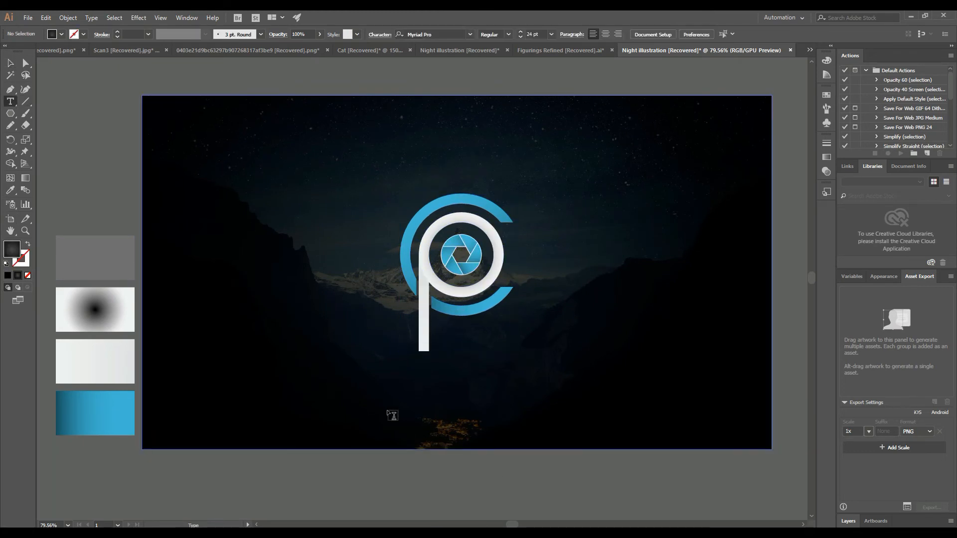
left_click(387, 394)
key("ctrl+z")
left_click(10, 63)
- Draw a label rectangle about 96 mm wide and 13 mm high below the logo
left_click(10, 118)
left_click_drag(10, 117, 97, 113)
left_click_drag(400, 368, 508, 383)
key("v")
- Copy the plain grey swatch's look onto the label rectangle, giving it a white fill at 10% opacity
left_click(10, 191)
left_click(110, 368)
key("v")
left_click(10, 191)
left_click(97, 248)
left_click(10, 63)
left_click(76, 93)
- Add the text "Click Photography" below the logo, beside the label rectangle
left_click(10, 101)
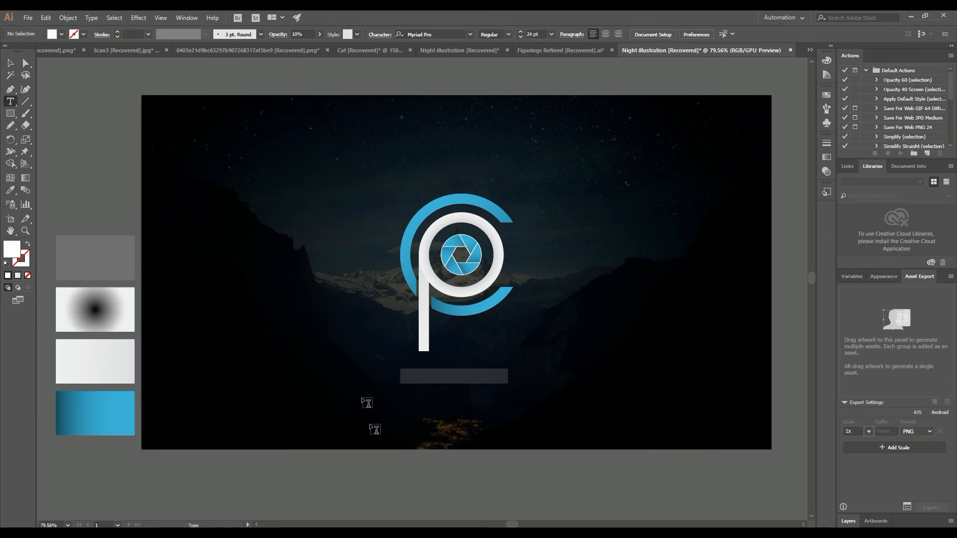
left_click(345, 392)
key("BackSpace")
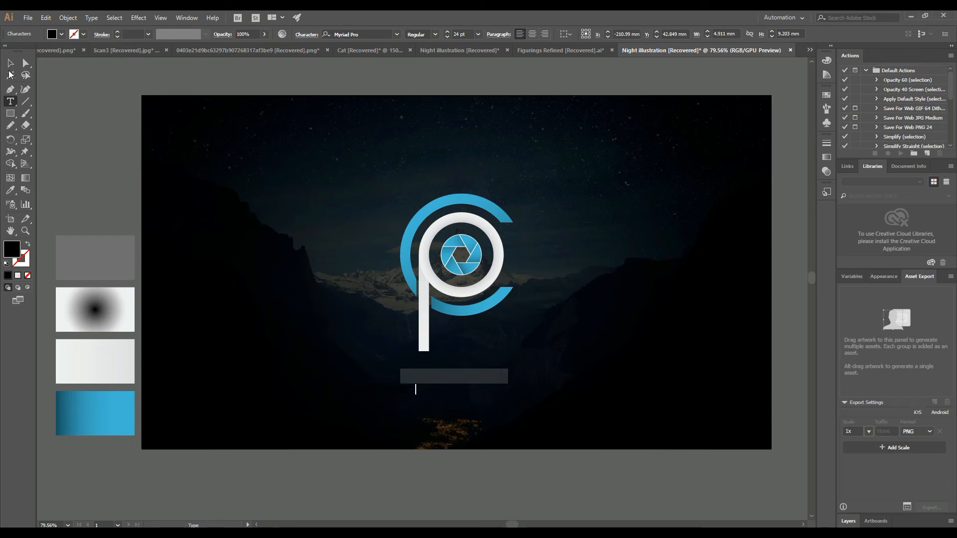
left_click(10, 63)
- Change the text's fill colour to near-white FCFCFC
left_click(11, 191)
left_click(97, 360)
left_click(10, 64)
double_click(9, 249)
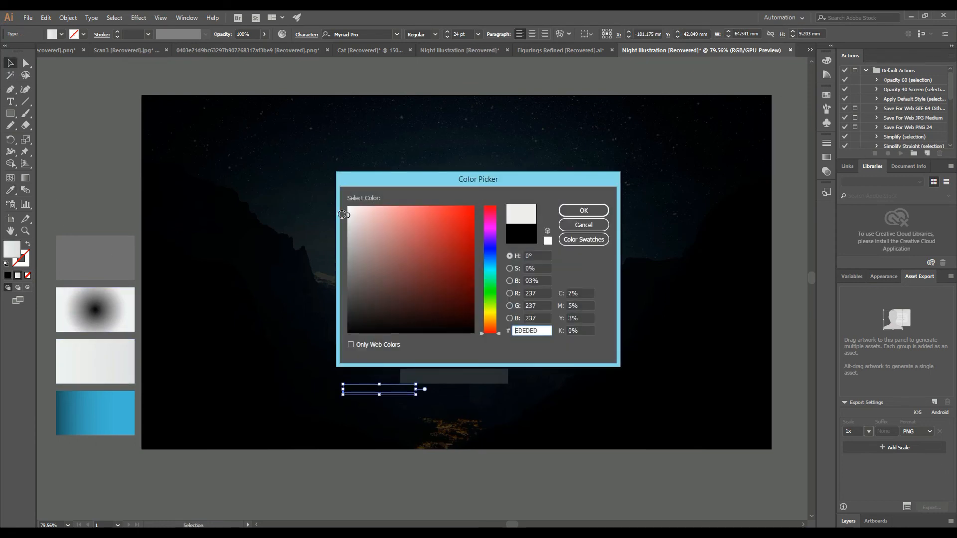
left_click_drag(349, 214, 340, 206)
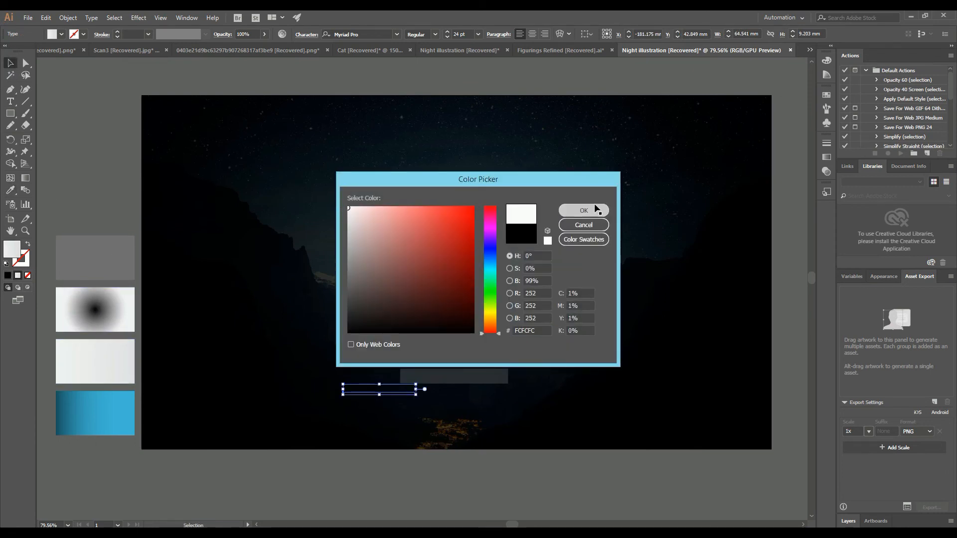
left_click(580, 211)
- Move the text onto the label rectangle and set its font to Rounded Elegance
left_click_drag(394, 394, 465, 380)
left_click(356, 34)
type("r")
key("Return")
left_click(507, 481)
- Align the "Click Photography" text to the centre of the label rectangle
left_click(483, 380)
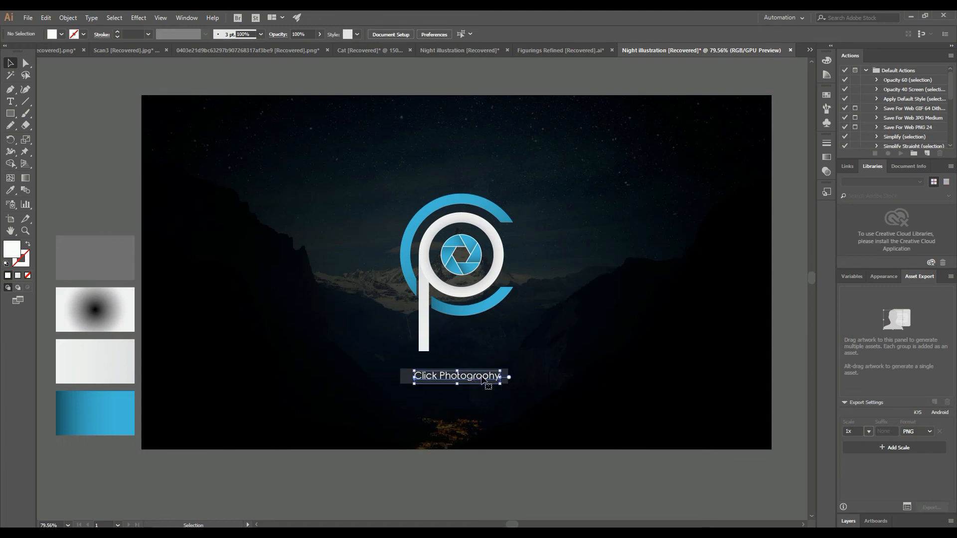
left_click(406, 378, "shift")
left_click(334, 34)
left_click(372, 35)
left_click(526, 416)
- Round the label rectangle's corners fully so it becomes a pill shape
left_click(510, 384)
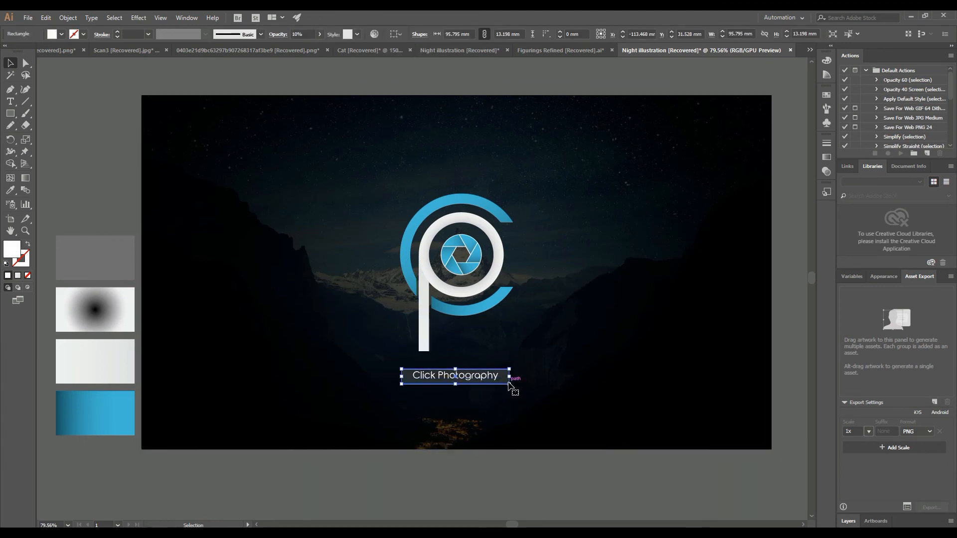
left_click(26, 63)
left_click_drag(409, 376, 440, 383)
left_click(13, 64)
left_click(69, 115)
- Thicken only the word "Photography" with a white 0.5 pt stroke
left_click(467, 377)
key("t")
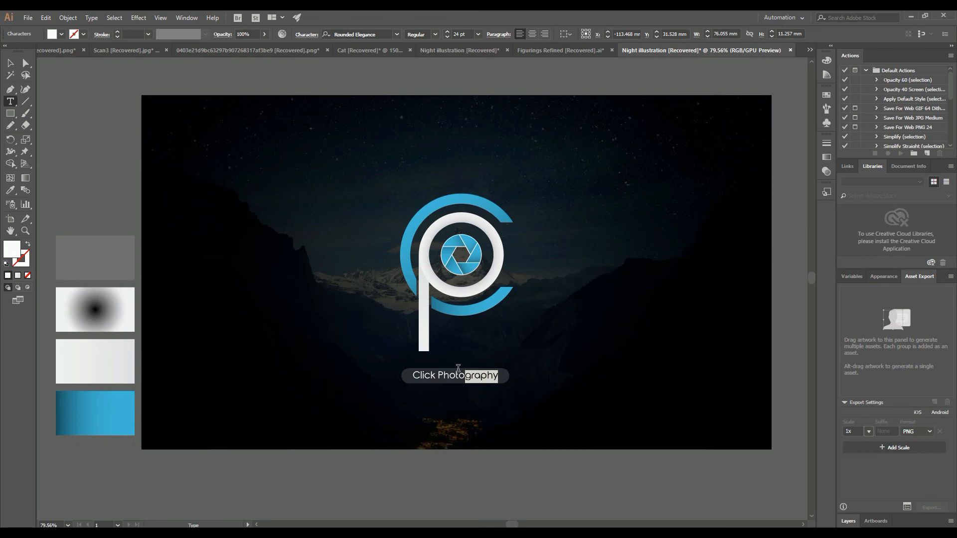
left_click(117, 32)
left_click(117, 32)
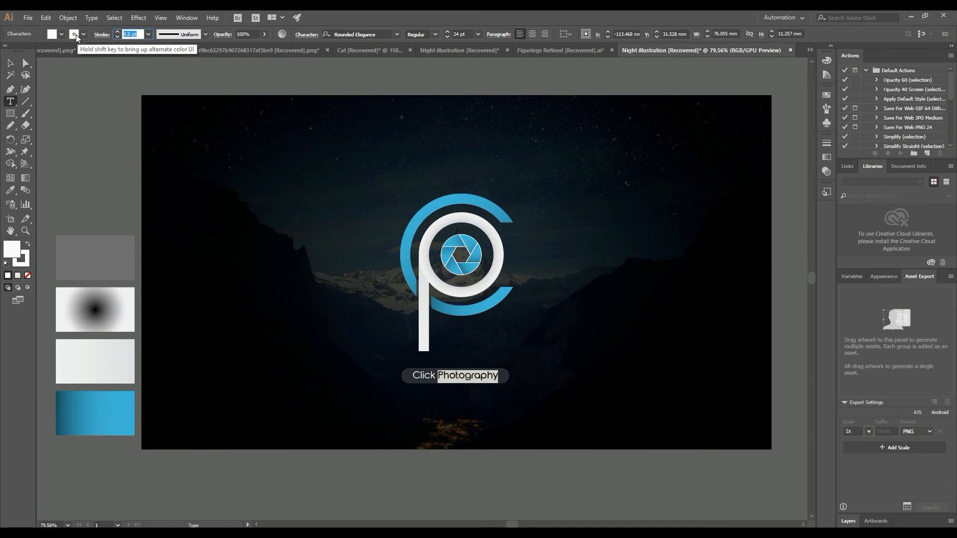
left_click(56, 36)
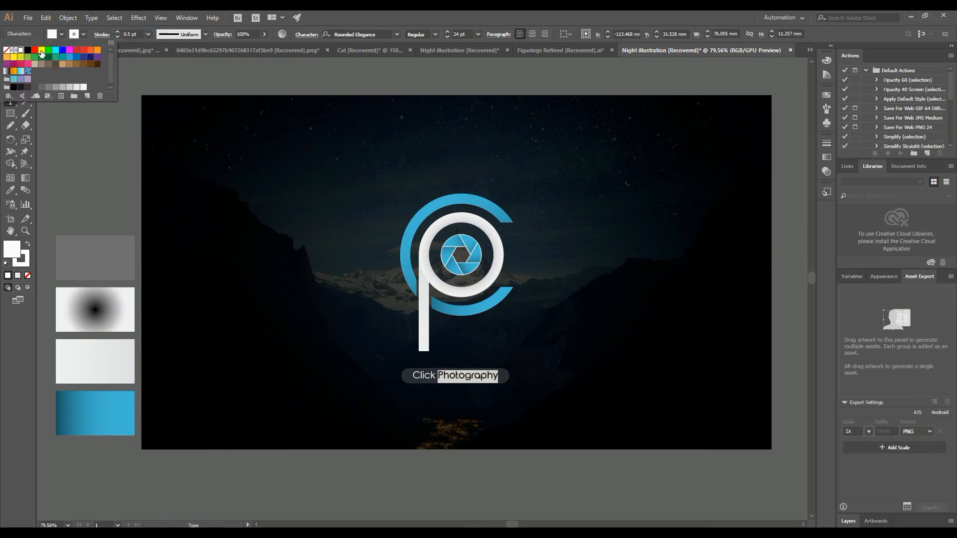
left_click(19, 124)
left_click(10, 63)
left_click(59, 97)
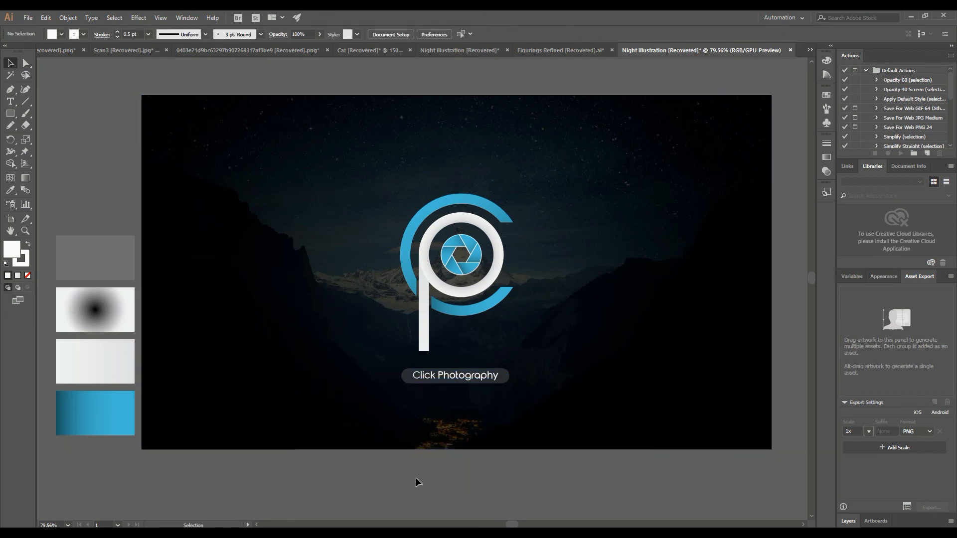
- Apply a black Multiply drop shadow to the logo group with 2 mm X and Y offsets, 2 mm blur and increased opacity
left_click(489, 295)
left_click(138, 17)
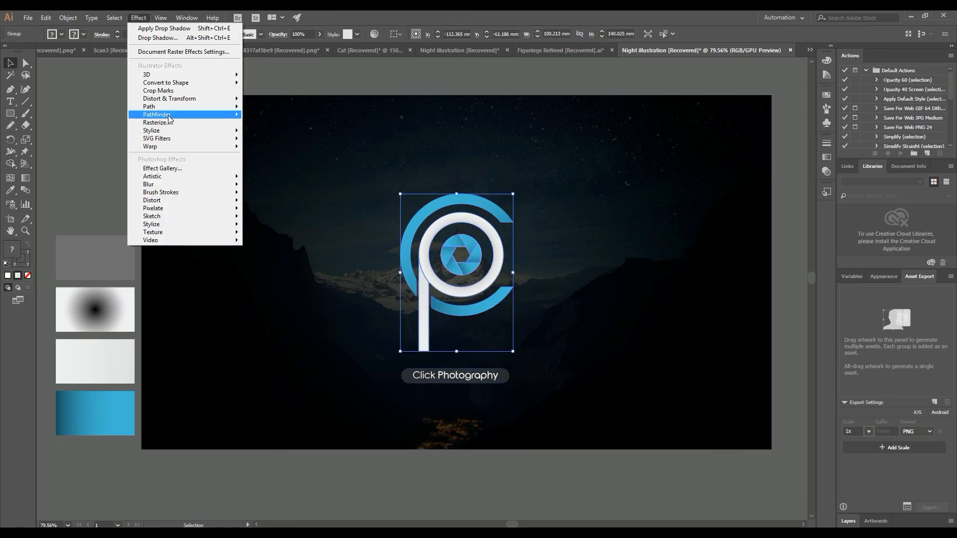
mouse_move(169, 130)
left_click(265, 130)
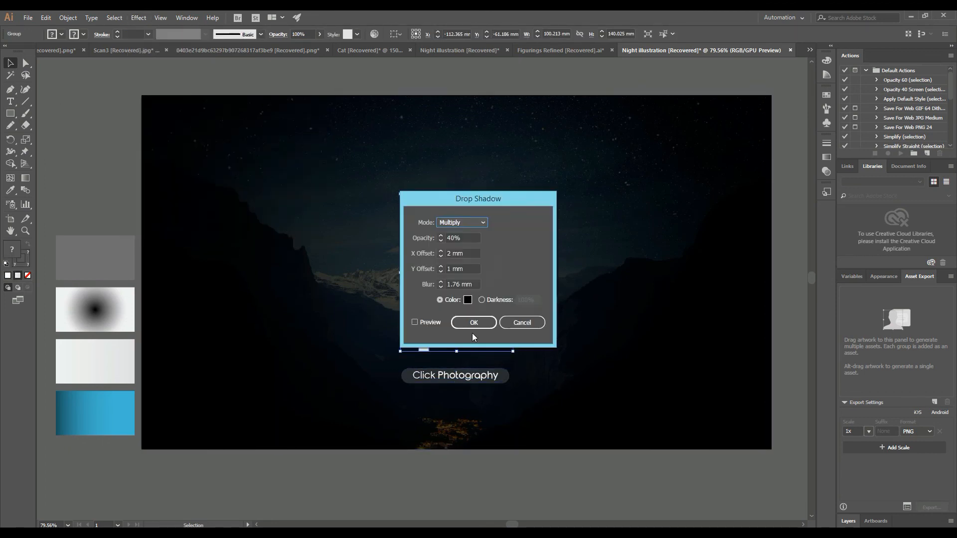
left_click_drag(489, 196, 652, 196)
left_click(600, 323)
left_click(624, 283)
left_click(625, 269)
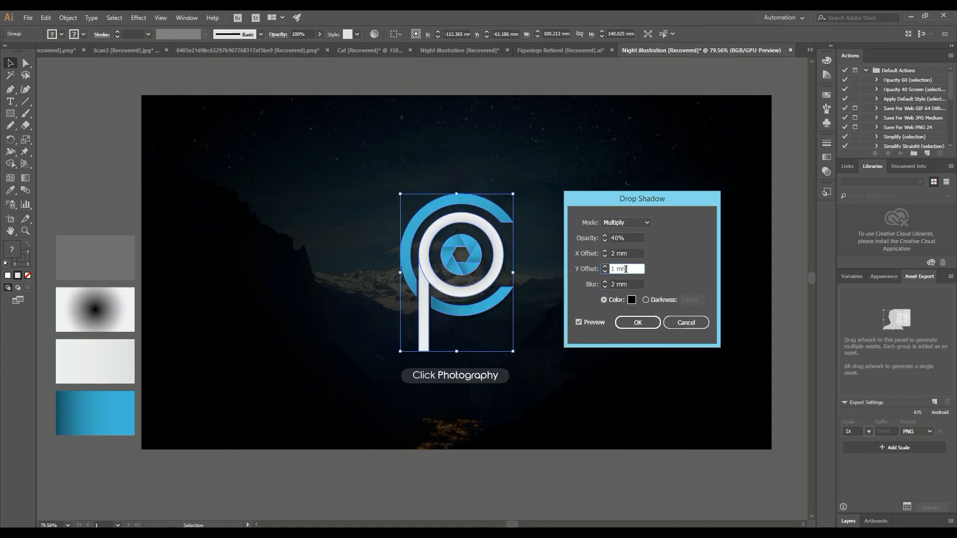
left_click(626, 238)
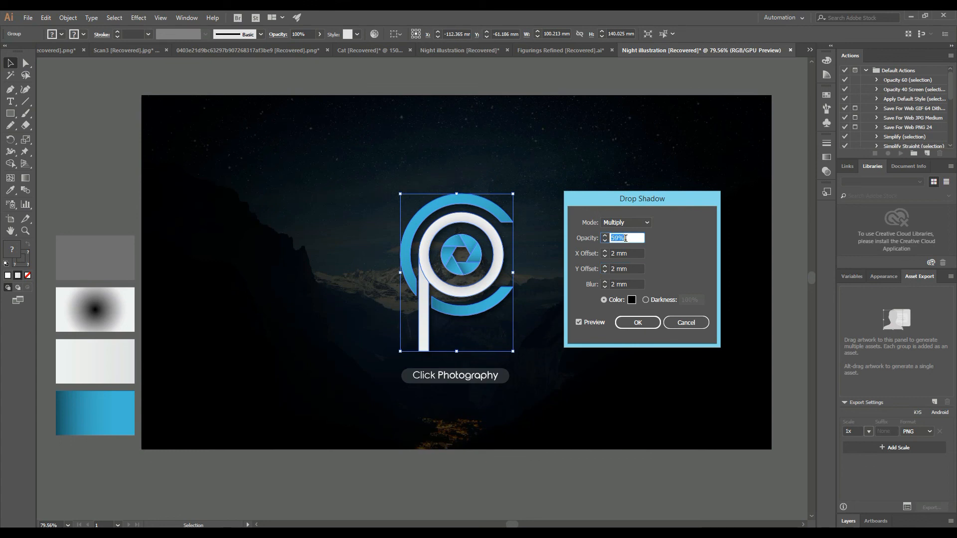
left_click(631, 323)
- Align the logo, label and background horizontally on a common centre
left_click(548, 486)
left_click_drag(381, 481, 598, 180)
left_click(230, 68)
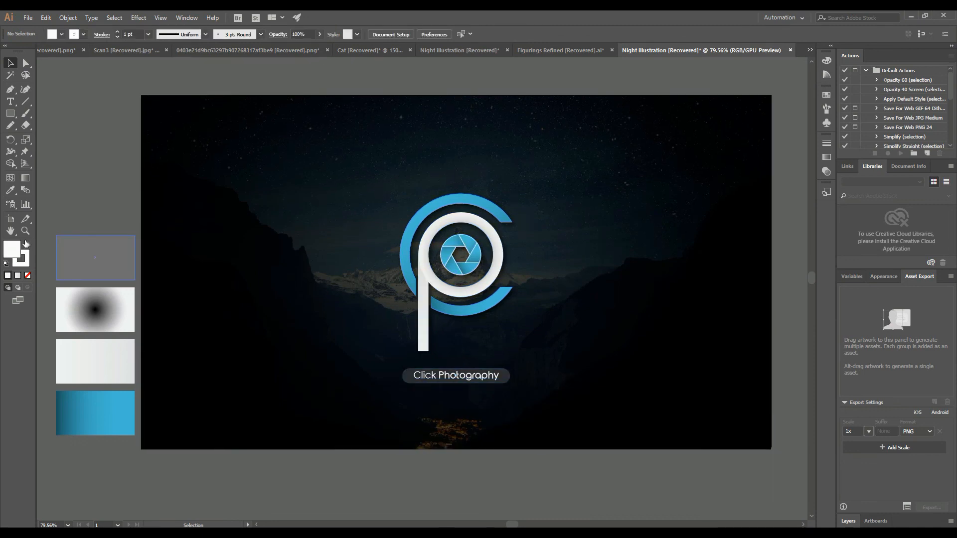
- Apply an outer glow to the pill-shaped label in black Multiply mode at 100% opacity with 2 mm blur
left_click_drag(451, 249, 483, 274)
left_click(11, 63)
left_click(412, 474)
left_click(138, 18)
mouse_move(214, 132)
left_click(274, 164)
left_click(415, 300)
double_click(467, 261)
left_click(460, 245)
left_click(461, 271)
double_click(462, 277)
type("2")
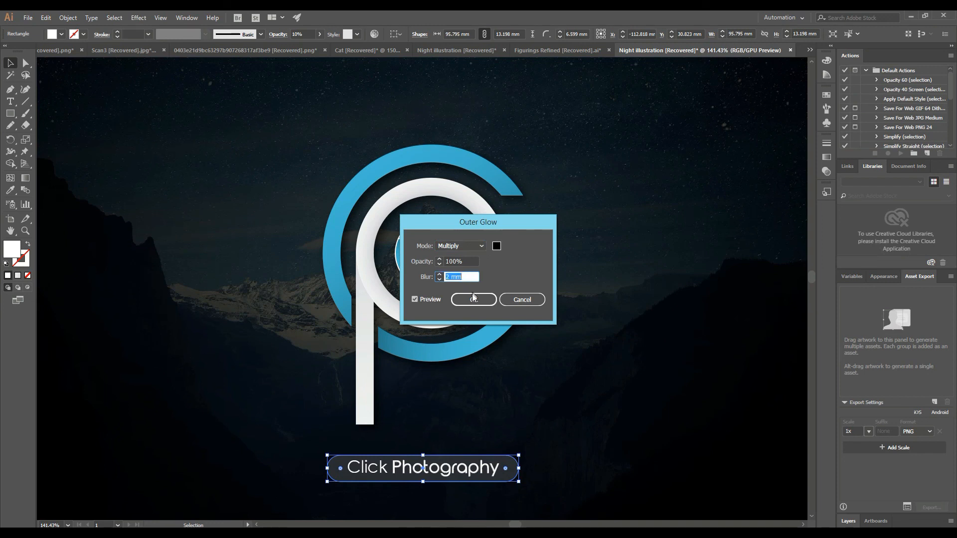
left_click(473, 299)
left_click(642, 351)
key("ctrl+minus")
key("ctrl+minus")
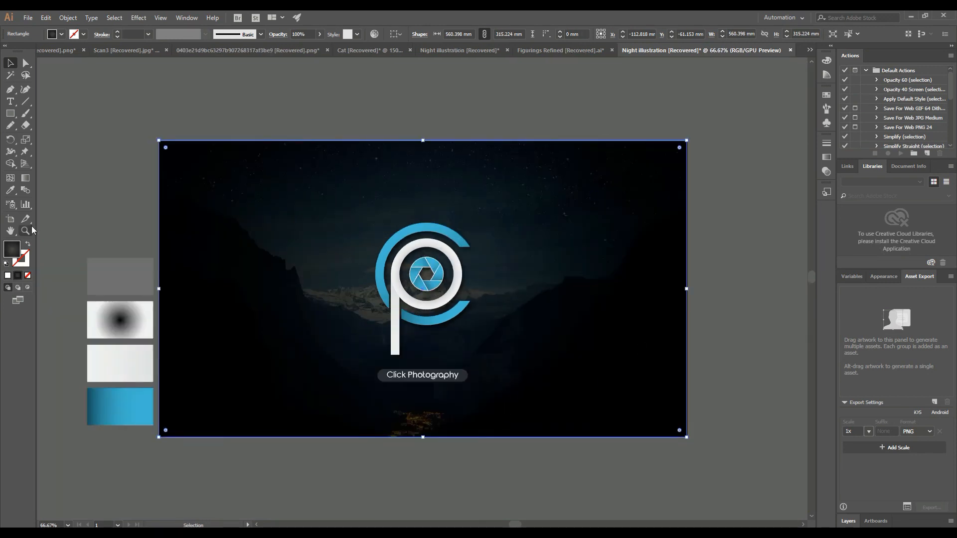
left_click(28, 229)
left_click_drag(425, 294, 461, 309)
key("v")
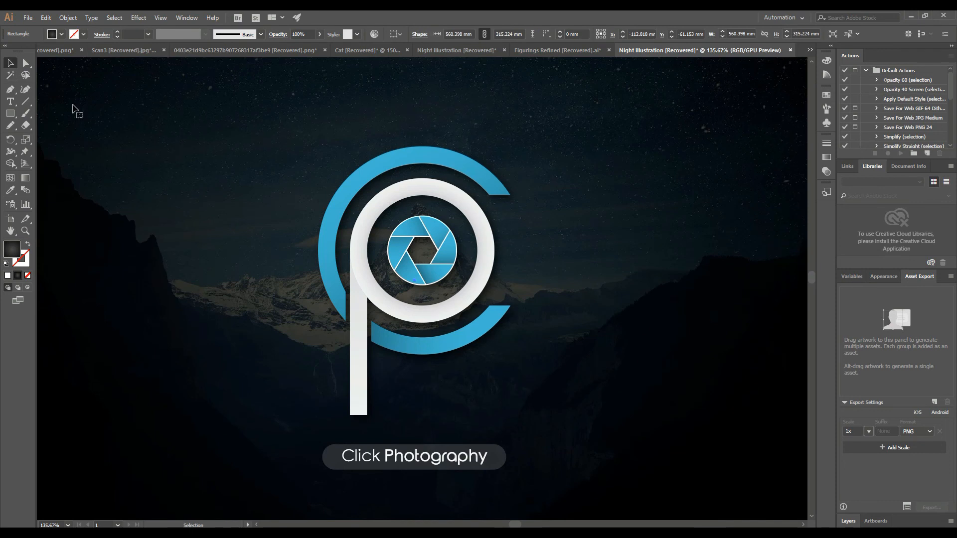